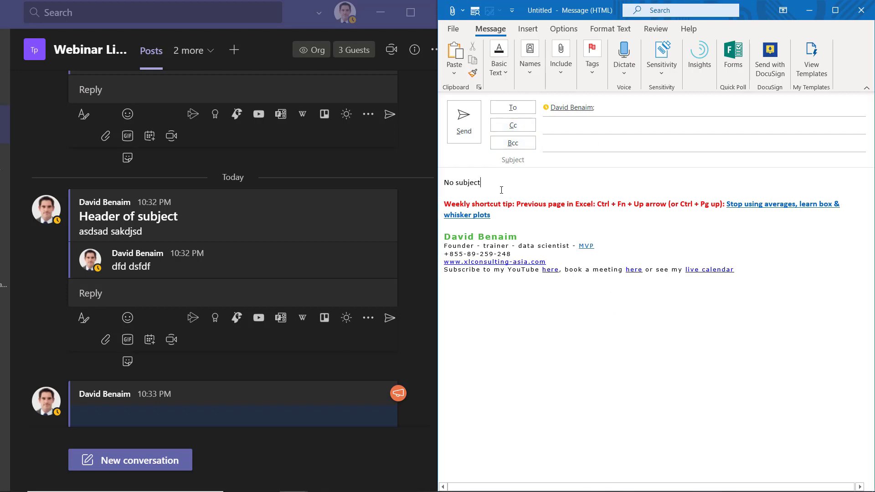
# - Send the shared-post email, confirming Send Anyway at the no-subject warning
pyautogui.click(465, 121)
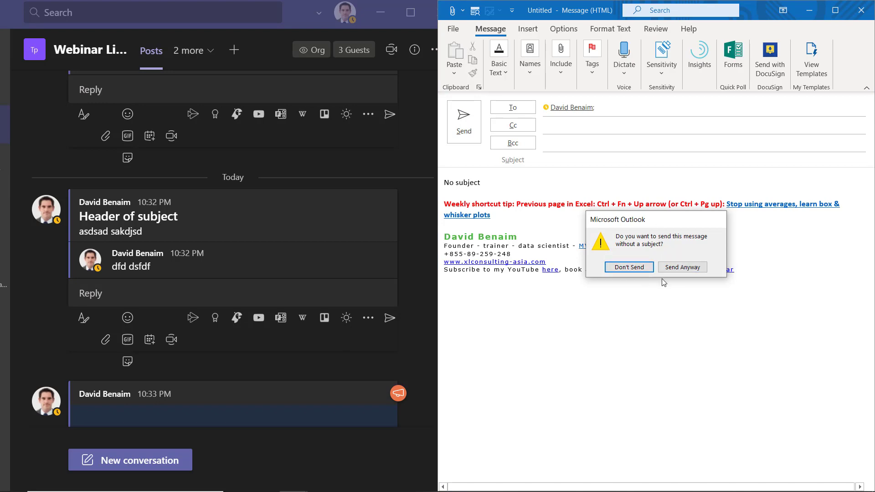
pyautogui.click(630, 267)
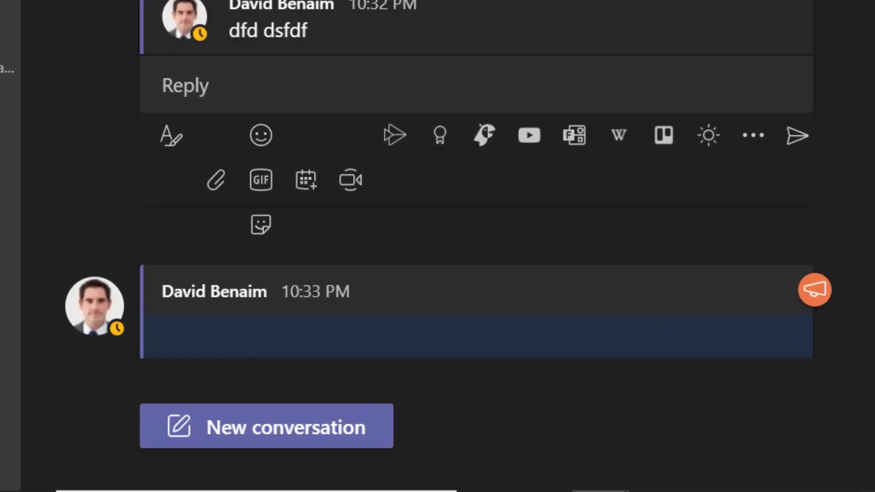
# - Post a formatted conversation with subject 'Any subject' and body 'Main body'
pyautogui.click(226, 433)
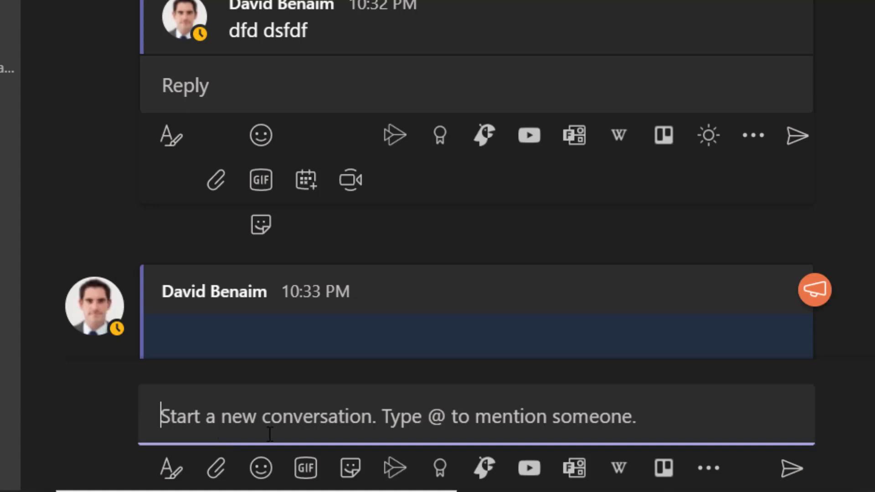
pyautogui.click(171, 468)
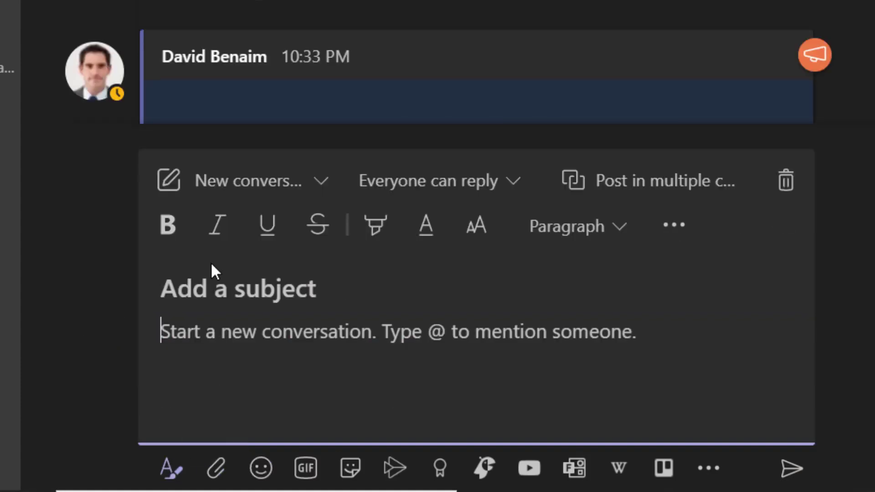
pyautogui.click(224, 290)
pyautogui.write('Any subject')
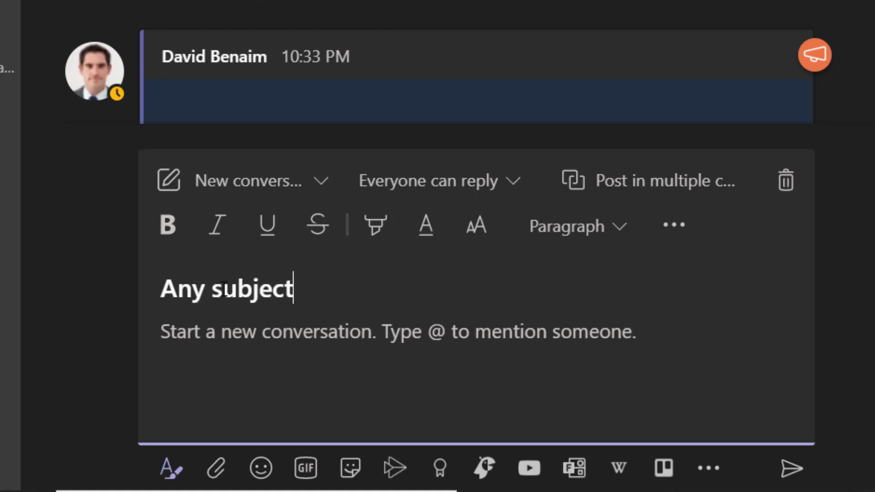
pyautogui.click(279, 339)
pyautogui.write('Main')
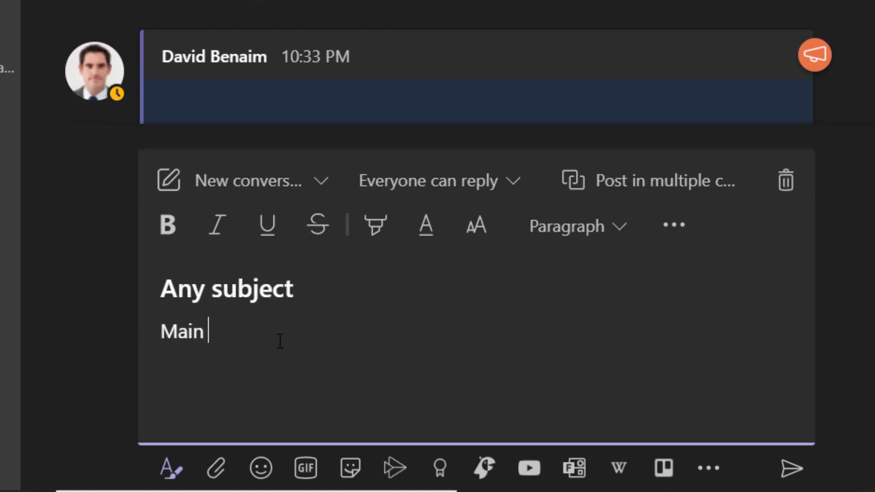
pyautogui.write(' body')
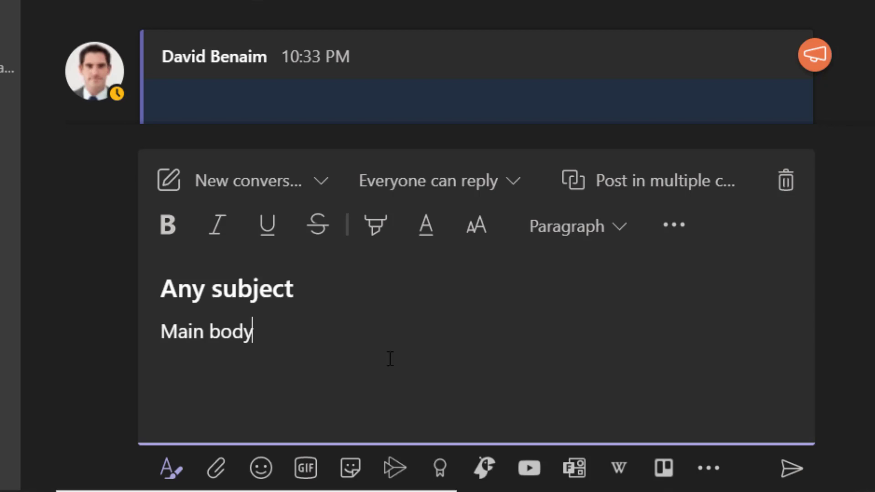
pyautogui.click(791, 469)
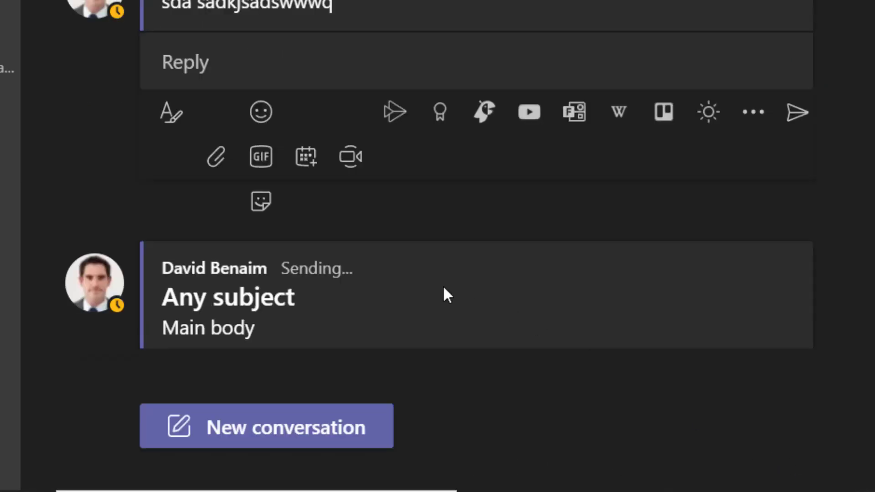
pyautogui.click(205, 361)
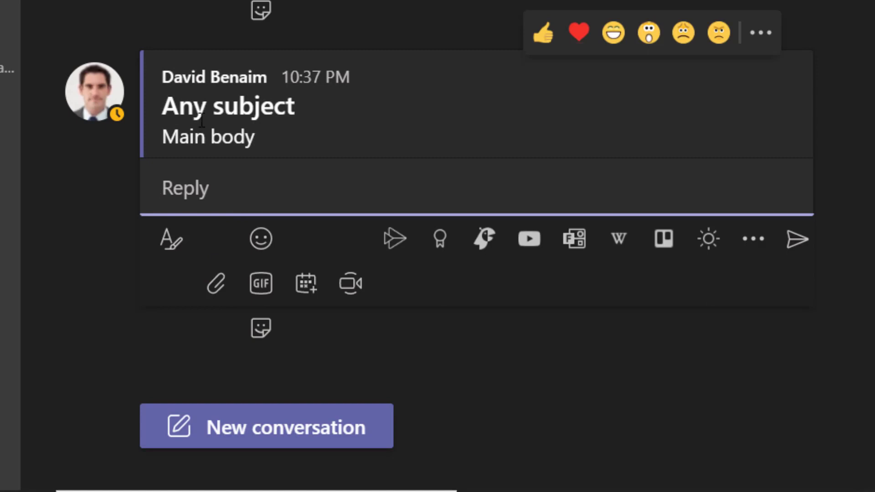
# - Start an Announcement post with headline 'NO WAY', subhead 'Here you go' and a body message
pyautogui.click(325, 436)
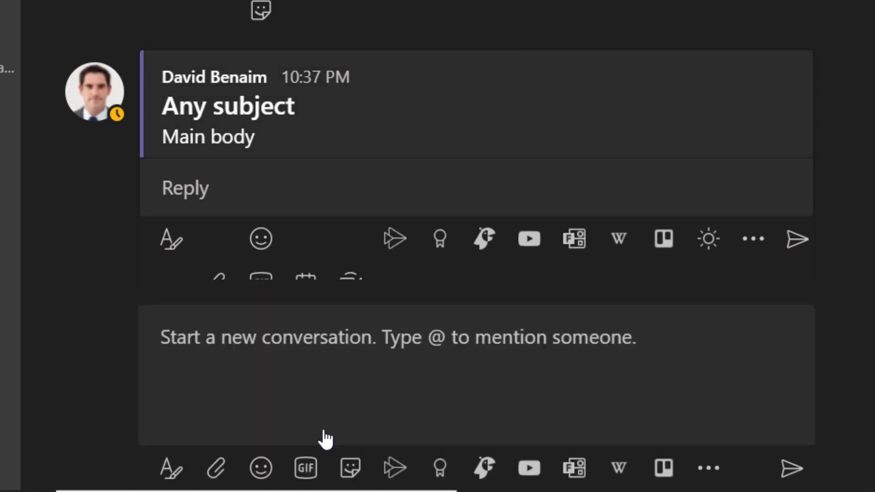
pyautogui.click(172, 471)
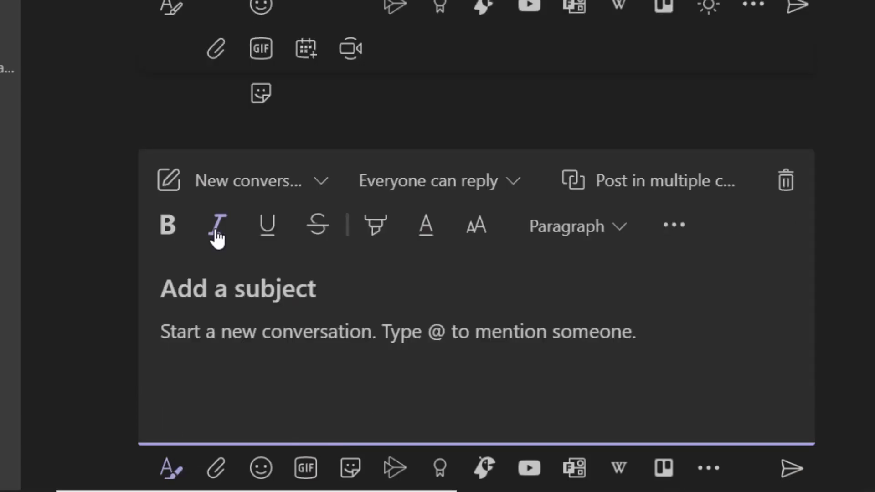
pyautogui.click(322, 183)
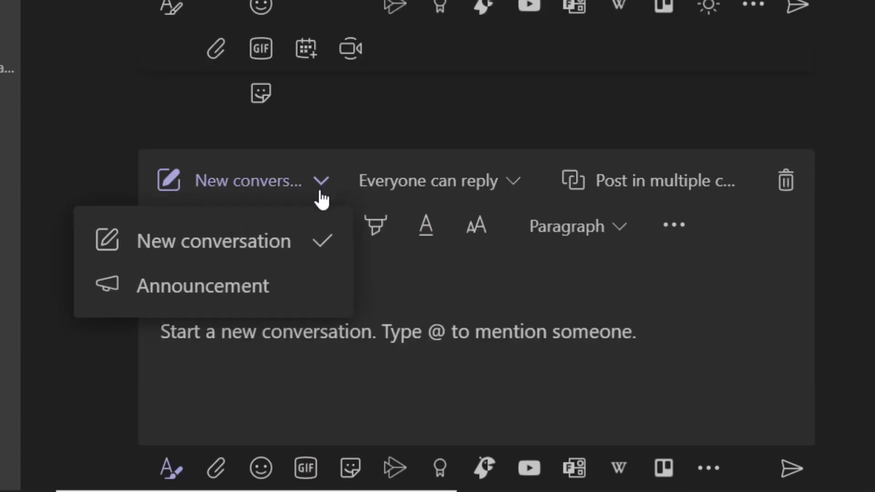
pyautogui.click(226, 286)
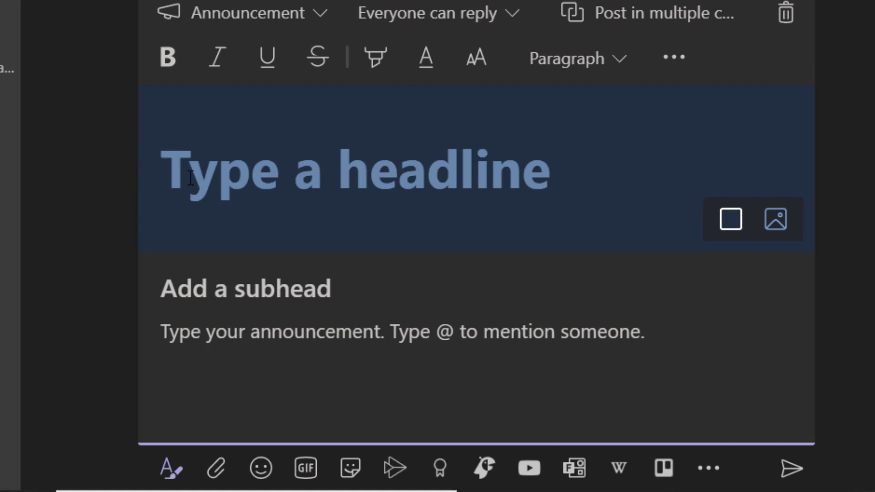
pyautogui.write('NO WAY')
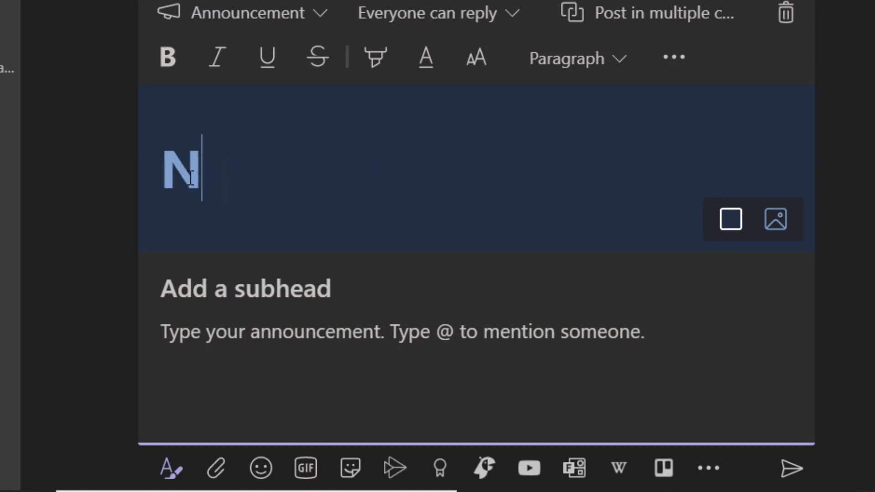
pyautogui.click(198, 294)
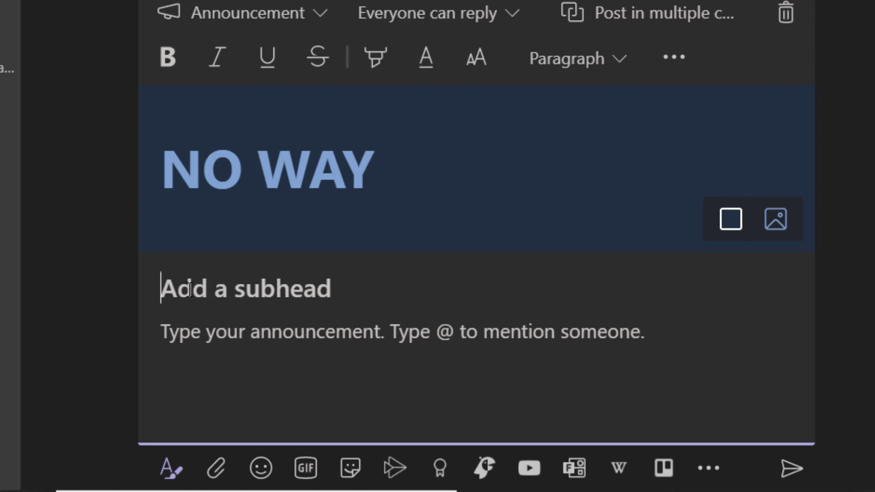
pyautogui.write('Here you go')
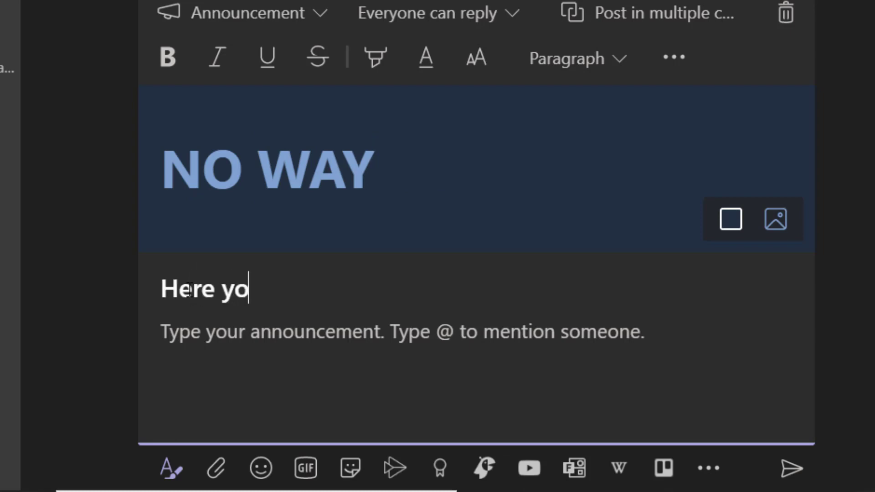
pyautogui.press('Tab')
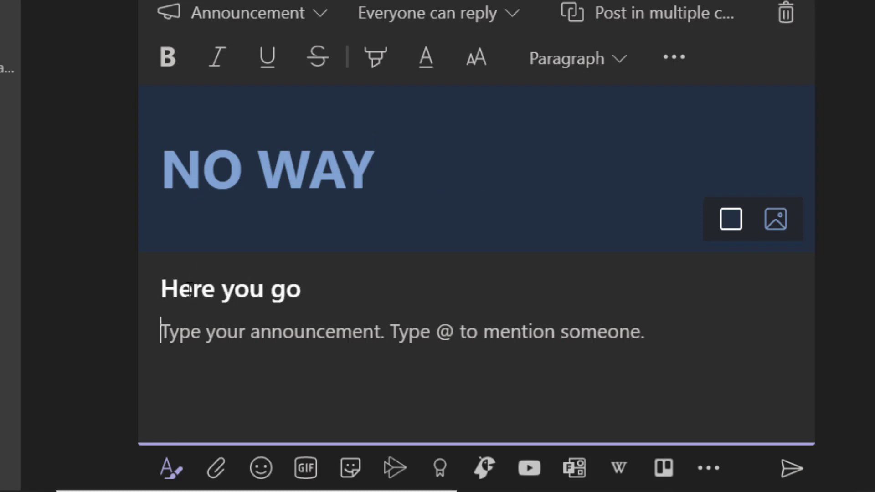
pyautogui.write('Long me')
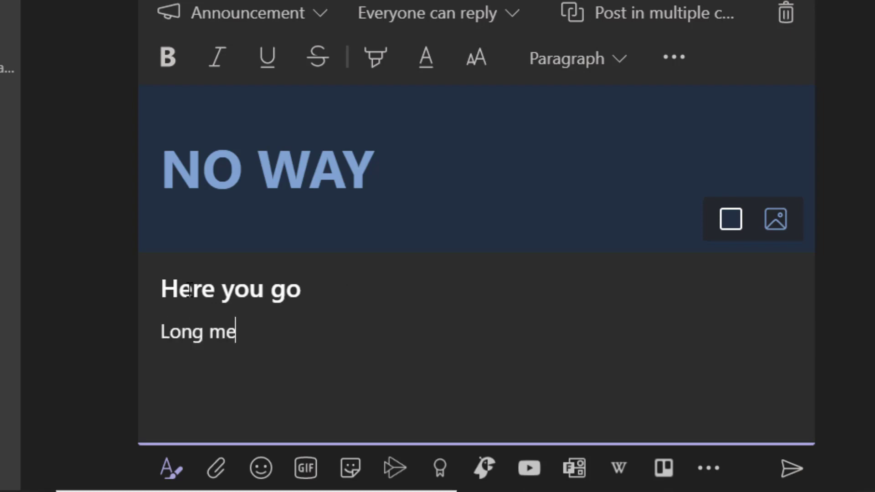
pyautogui.write('ssage that you')
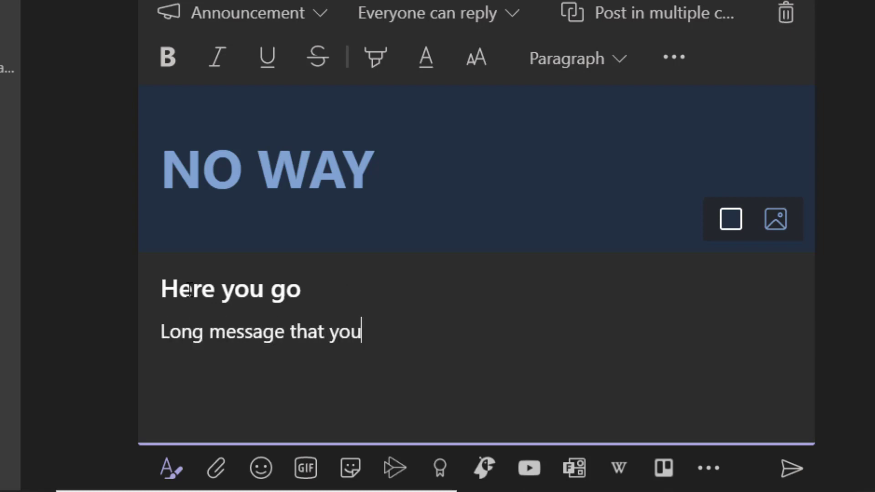
pyautogui.write(' can type ou')
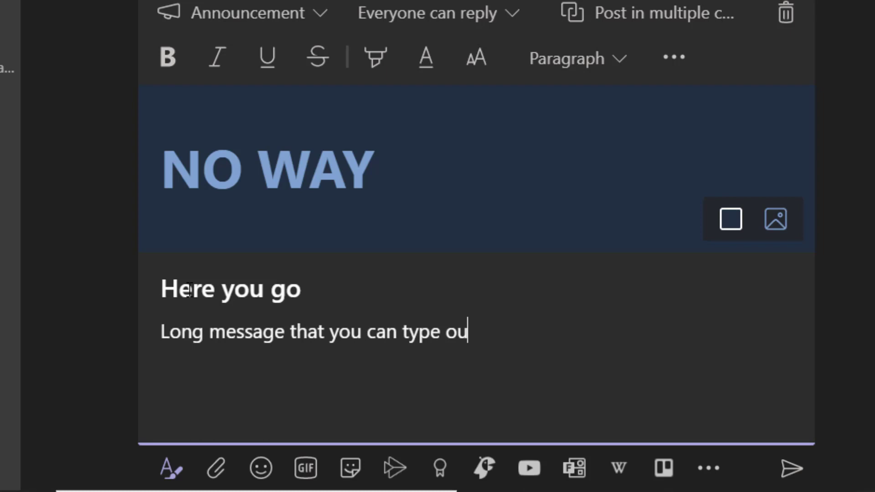
pyautogui.write('t')
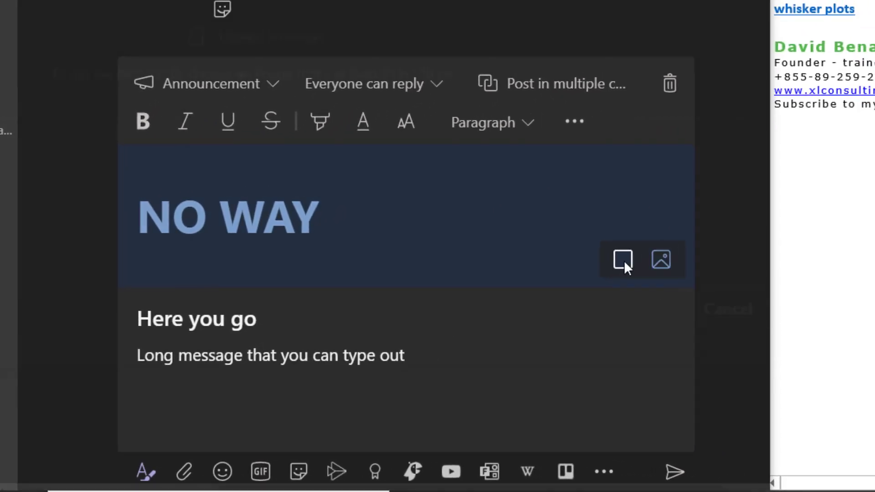
# - Give the announcement banner the salmon colour scheme and post it to the channel
pyautogui.click(623, 260)
pyautogui.click(725, 316)
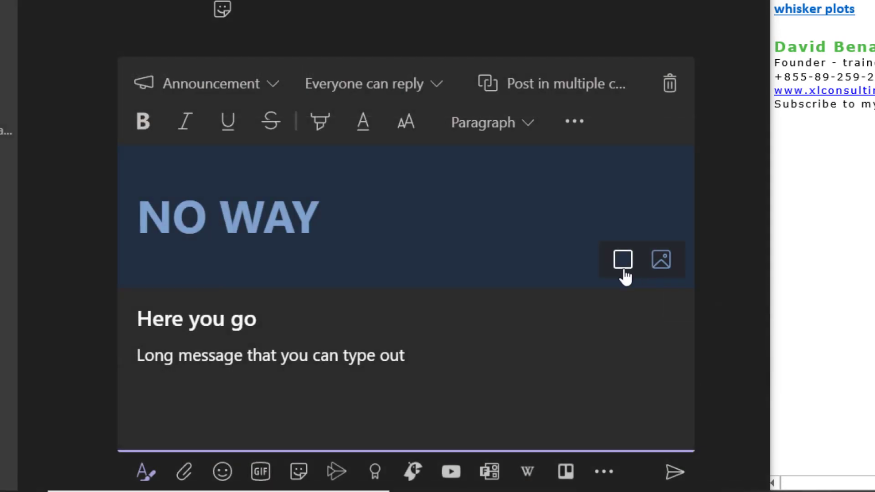
pyautogui.click(624, 260)
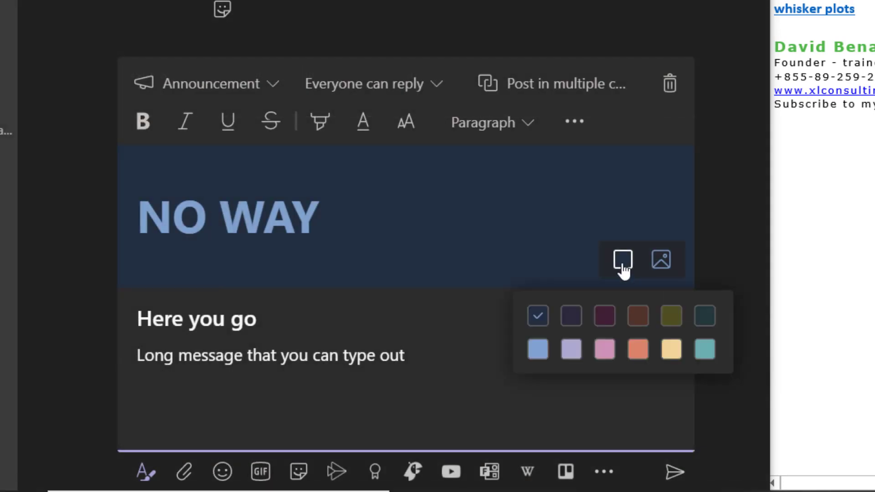
pyautogui.click(638, 349)
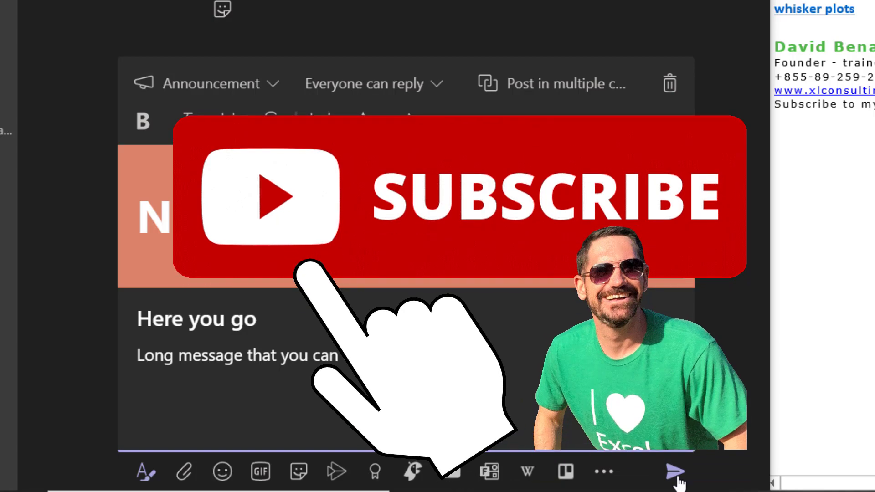
pyautogui.click(675, 473)
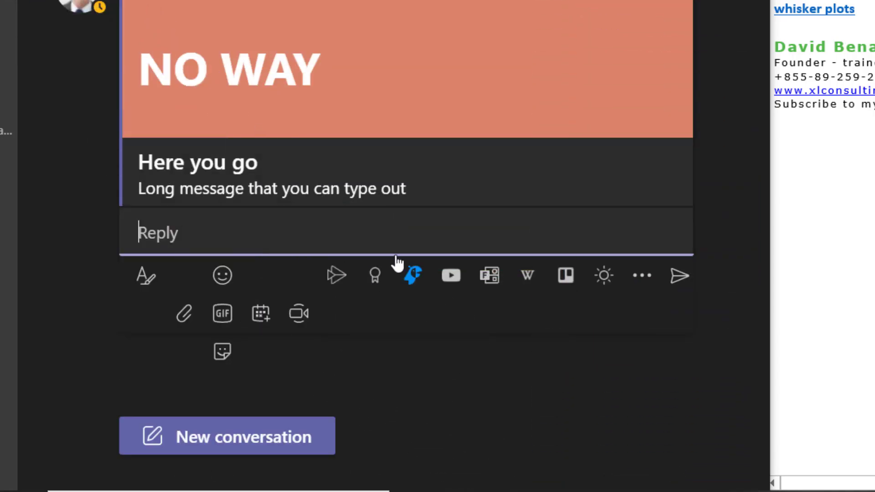
# - Set a new post to go to multiple channels, adding Admin as a destination
pyautogui.click(256, 448)
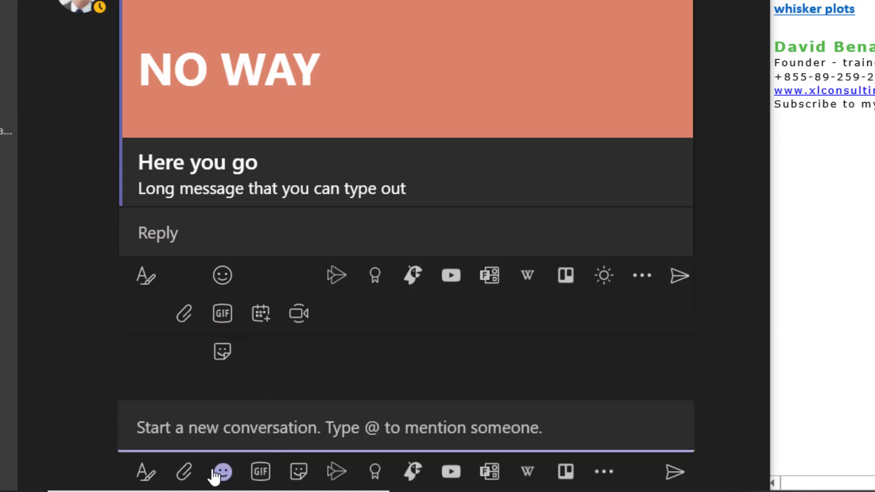
pyautogui.click(146, 473)
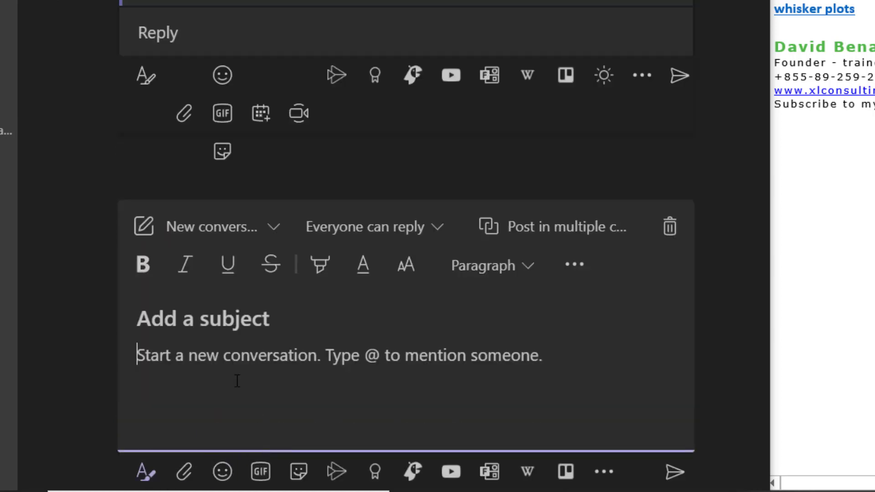
pyautogui.click(443, 227)
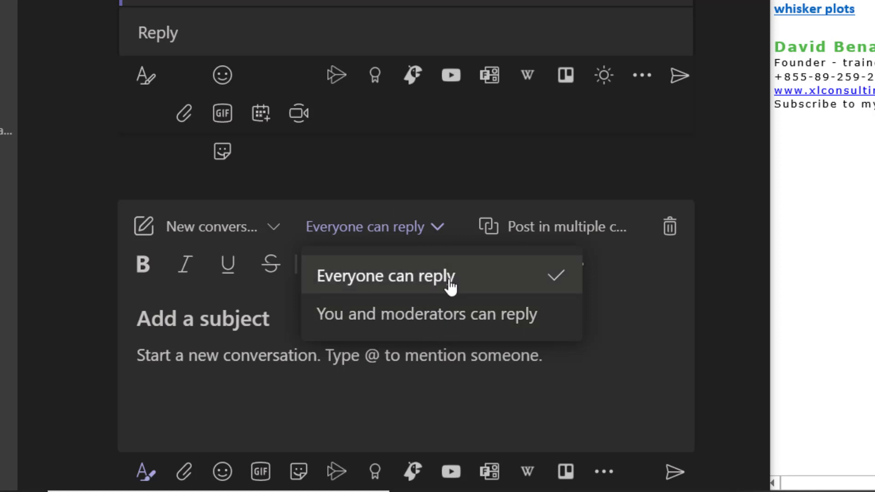
pyautogui.click(506, 228)
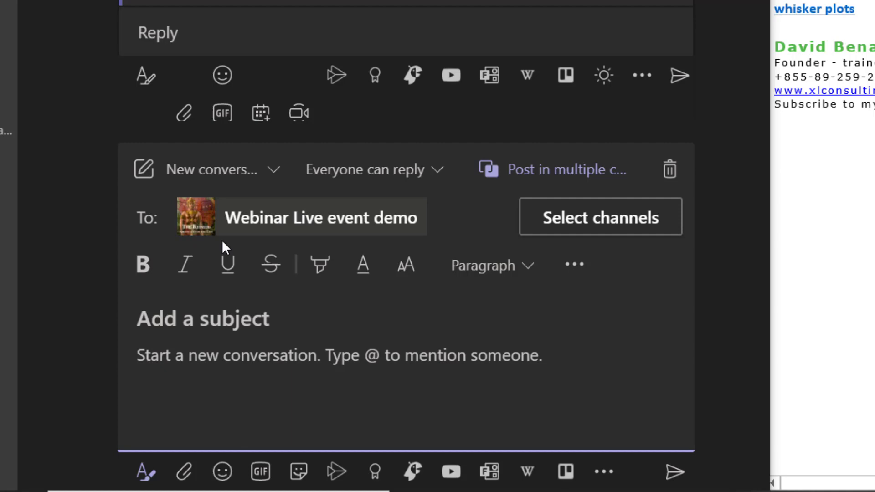
pyautogui.click(558, 225)
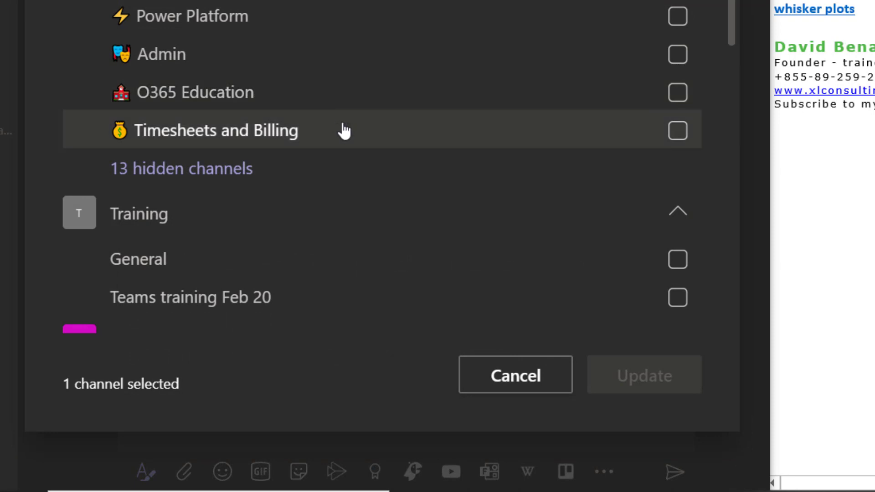
pyautogui.click(307, 56)
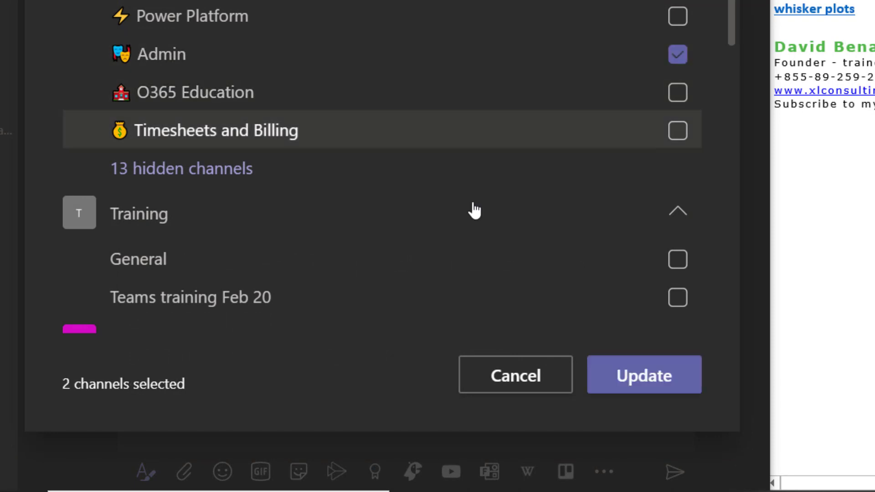
pyautogui.click(644, 375)
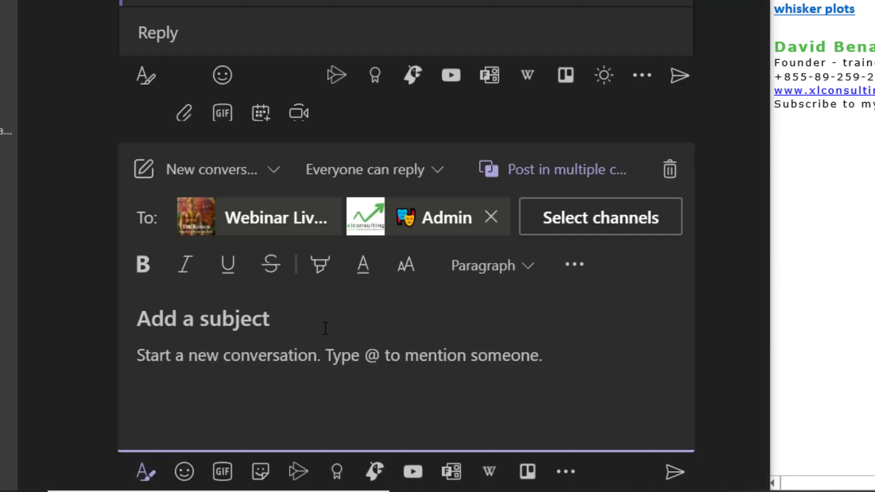
# - Write the message body and send the post to the chosen channels
pyautogui.click(291, 318)
pyautogui.click(302, 349)
pyautogui.write('asdhj sakdjww')
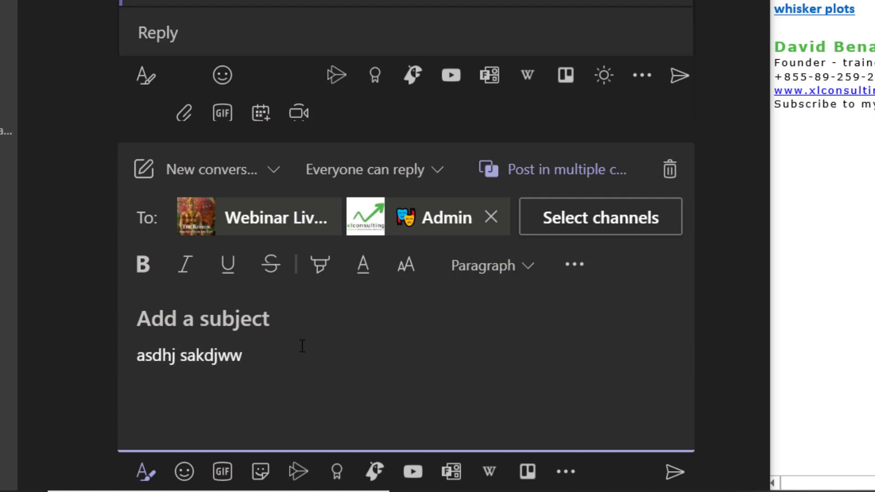
pyautogui.click(673, 472)
pyautogui.scroll(10, 456, 217)
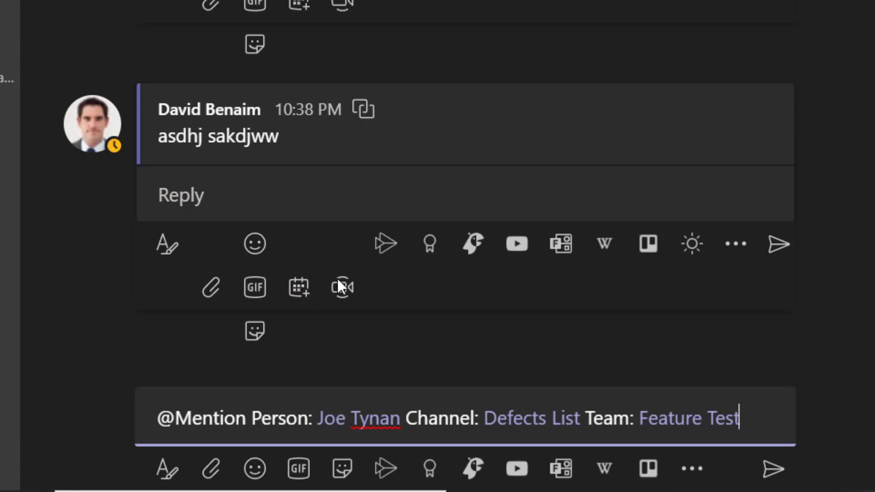
# - Create a new tag named DataGuys from the Feature Test team's Manage tags
pyautogui.click(9, 108)
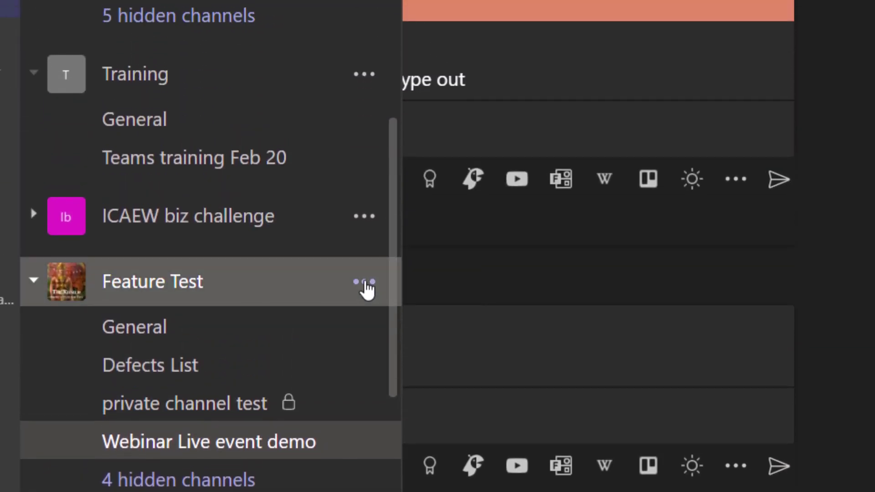
pyautogui.click(365, 282)
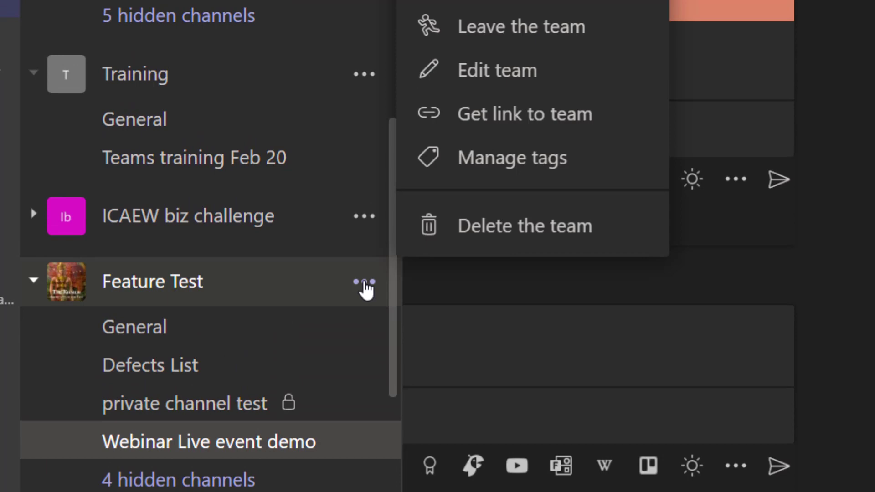
pyautogui.click(534, 162)
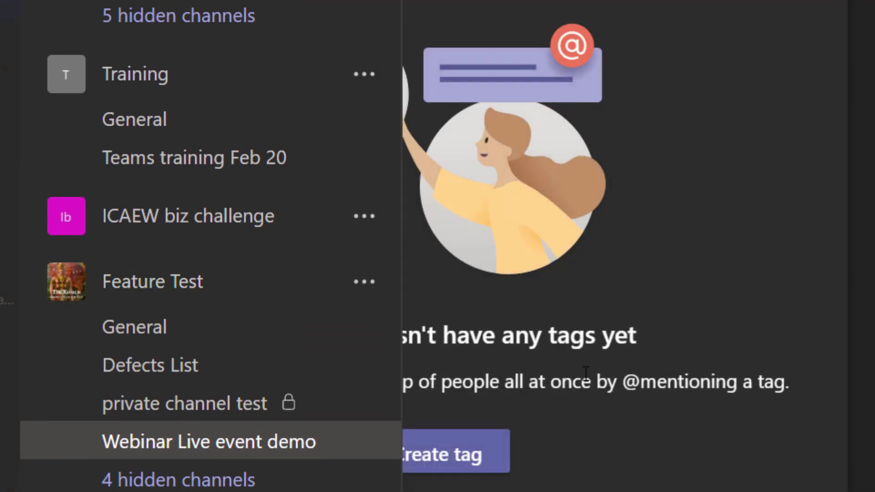
pyautogui.click(451, 455)
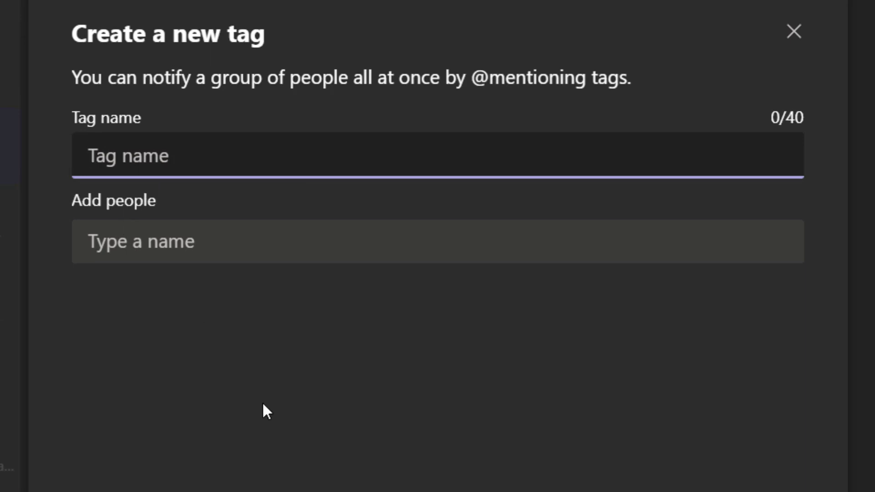
pyautogui.write('DataG')
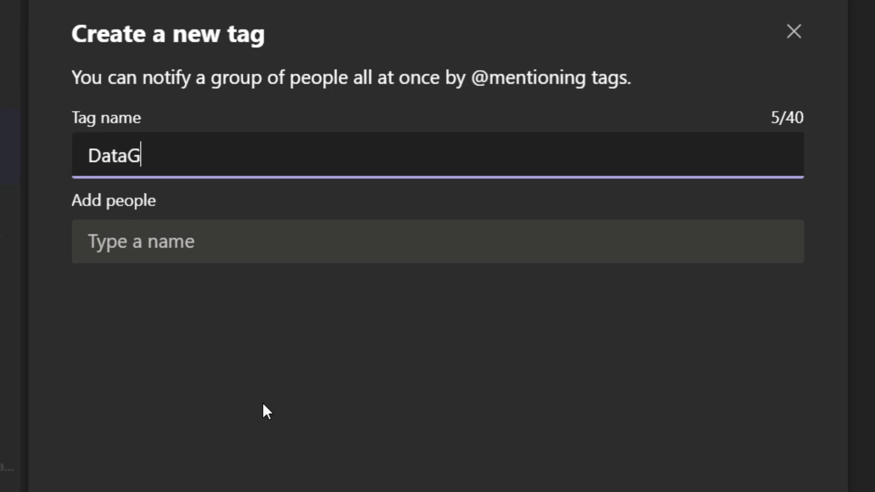
pyautogui.write('y')
pyautogui.press('BackSpace')
pyautogui.write('uys')
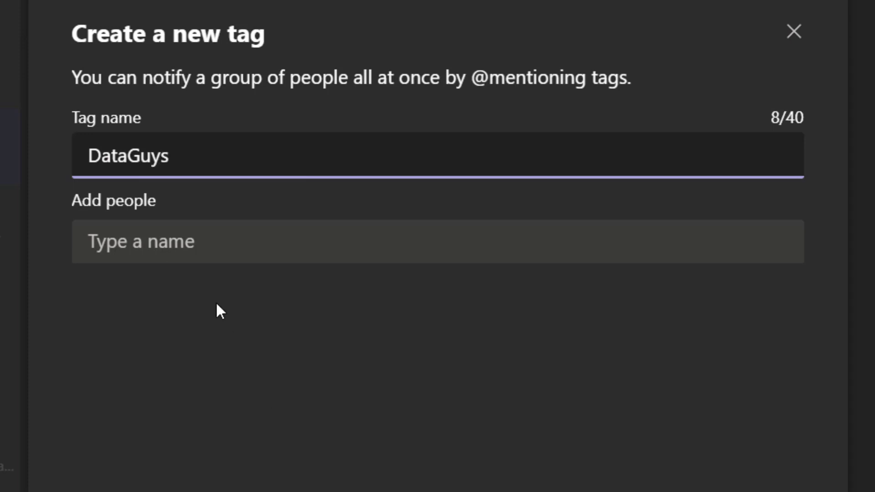
pyautogui.click(222, 248)
pyautogui.write('joe')
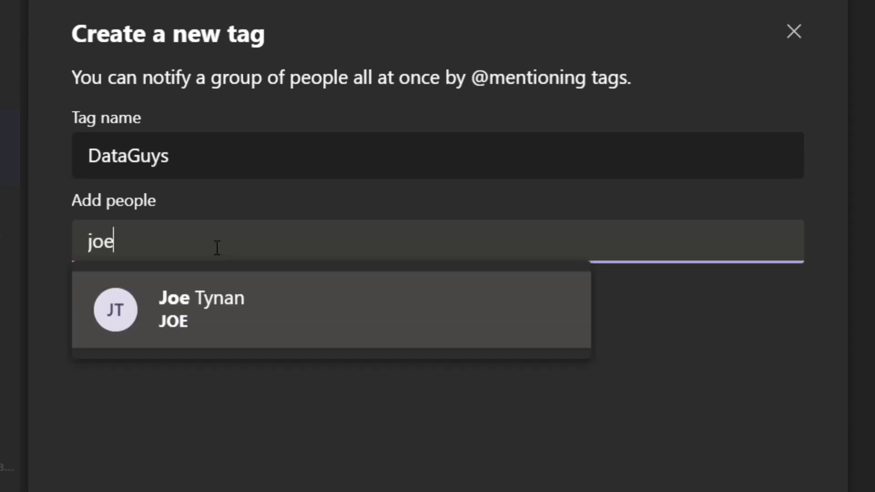
pyautogui.click(228, 327)
pyautogui.write('d')
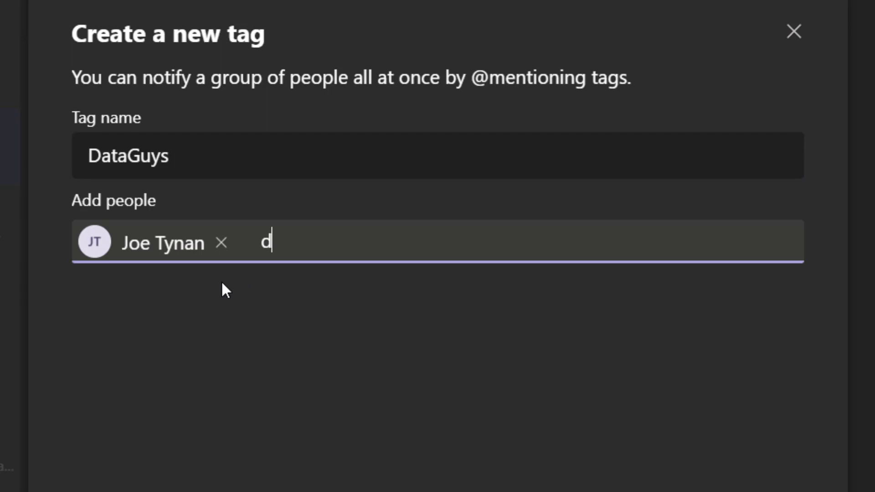
pyautogui.write('av')
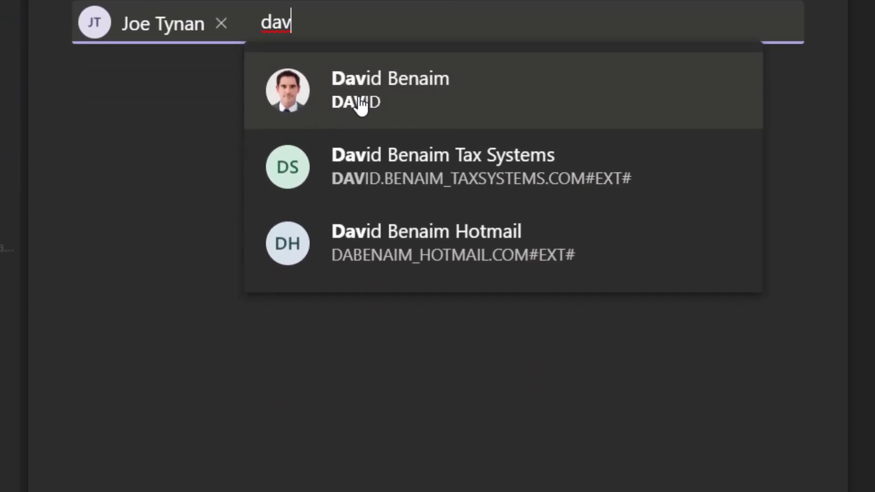
pyautogui.click(361, 104)
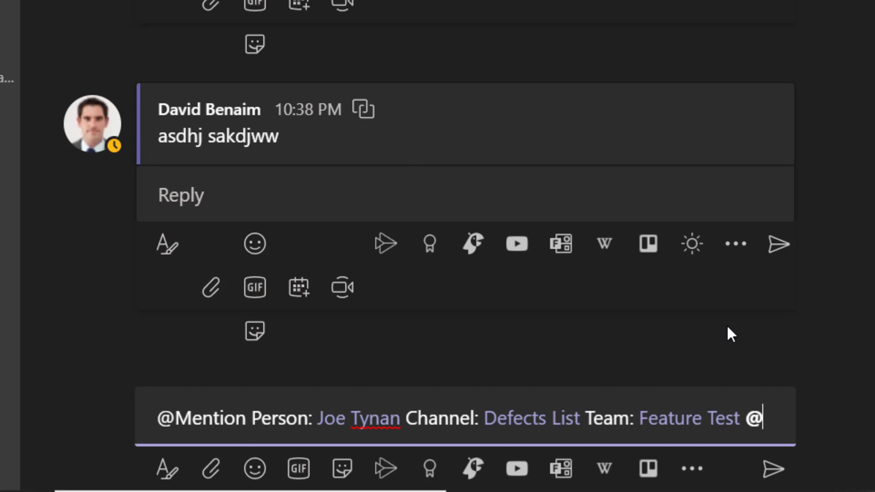
pyautogui.write('da')
pyautogui.click(726, 324)
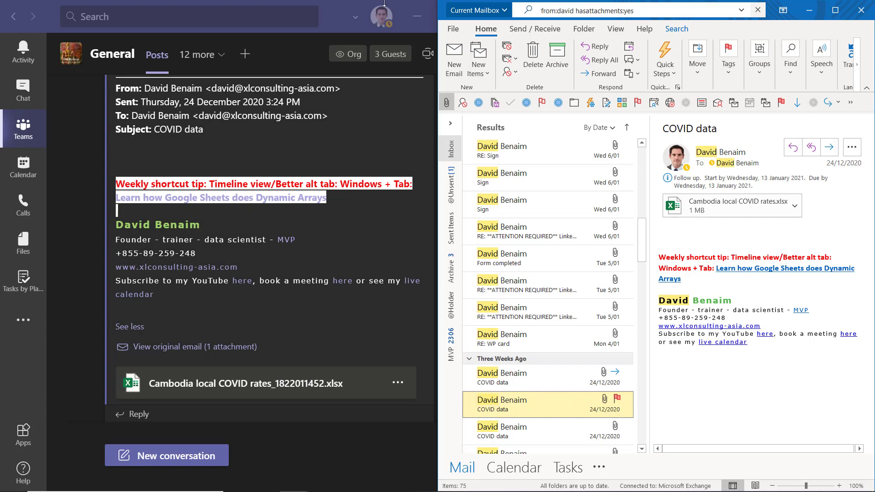
# - Maximize Teams and save the 'RTS new client?' post for later
pyautogui.click(410, 17)
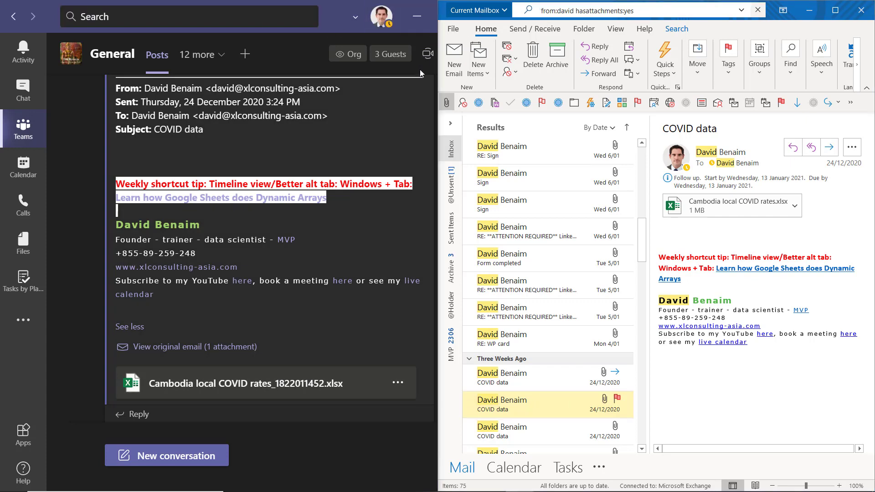
pyautogui.press('super+Up')
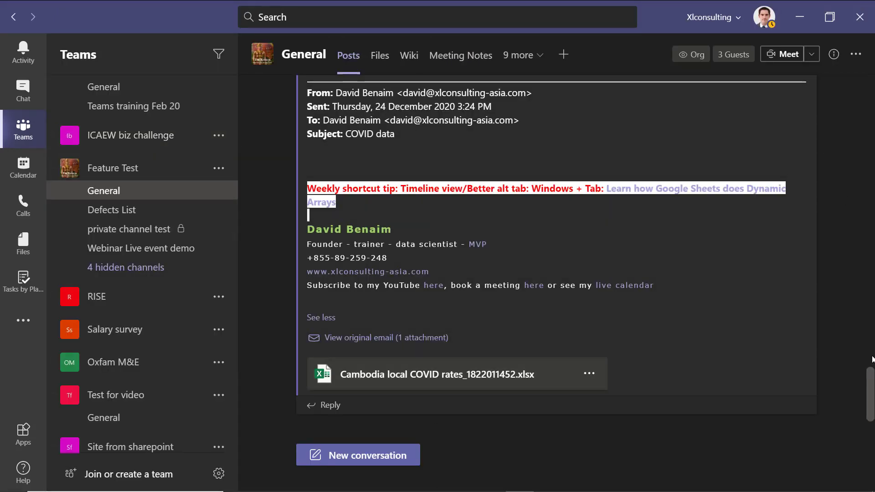
pyautogui.moveTo(870, 383); pyautogui.dragTo(864, 260)
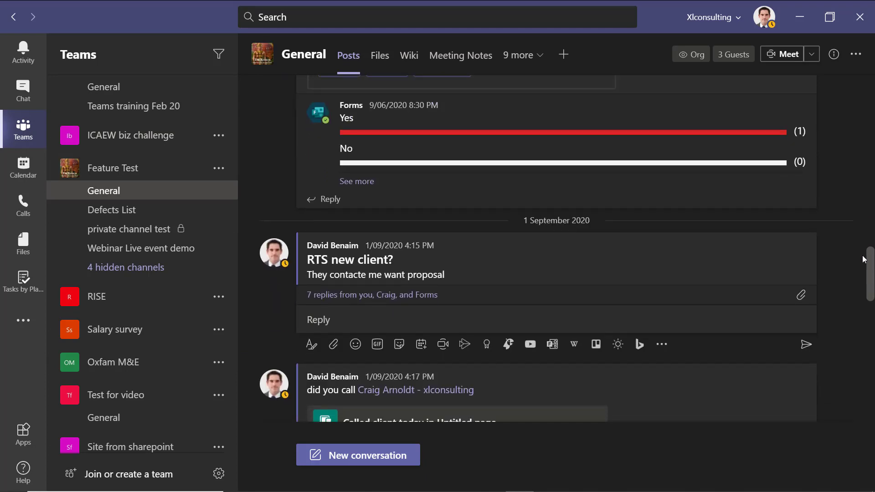
pyautogui.moveTo(548, 259)
pyautogui.click(805, 224)
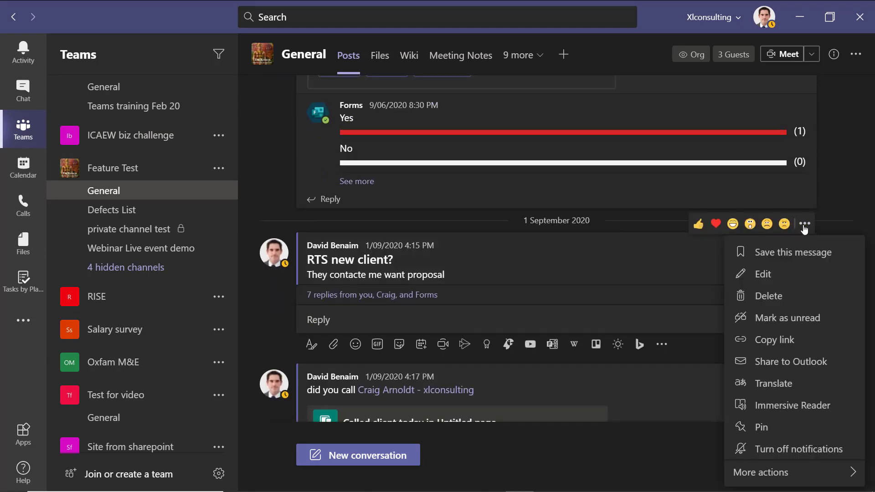
pyautogui.click(794, 251)
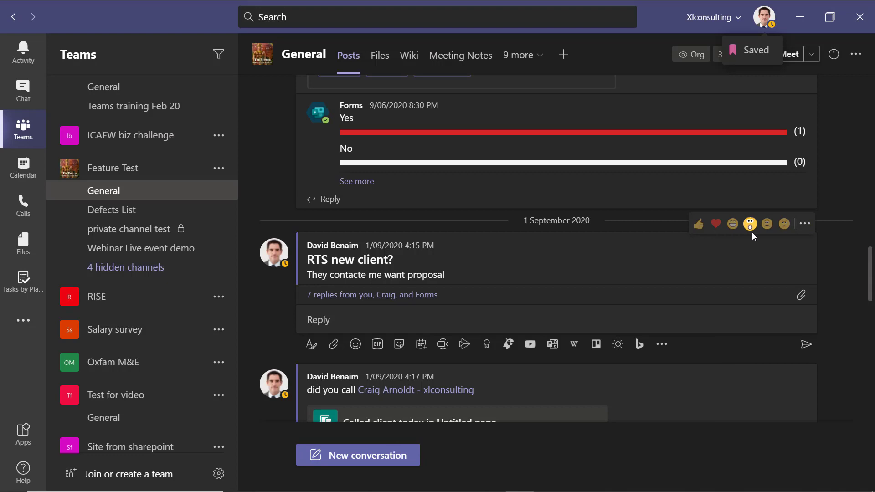
# - View the Saved posts list from the account avatar menu
pyautogui.click(769, 18)
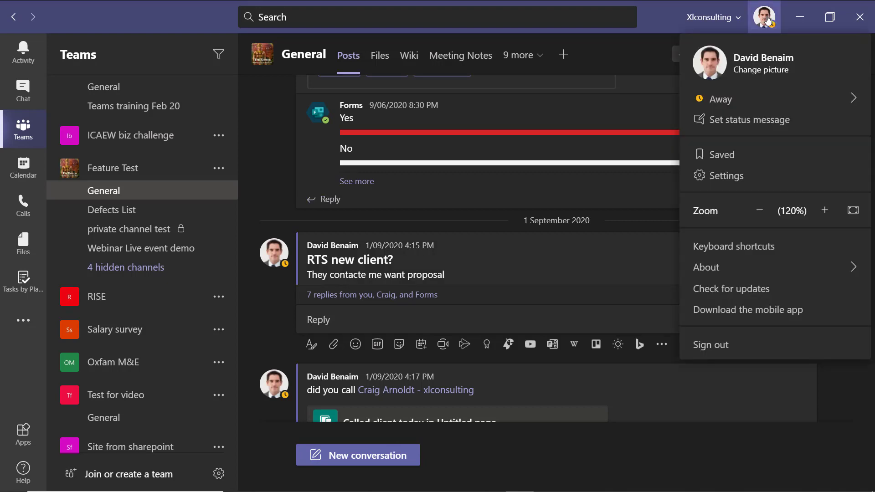
pyautogui.click(722, 155)
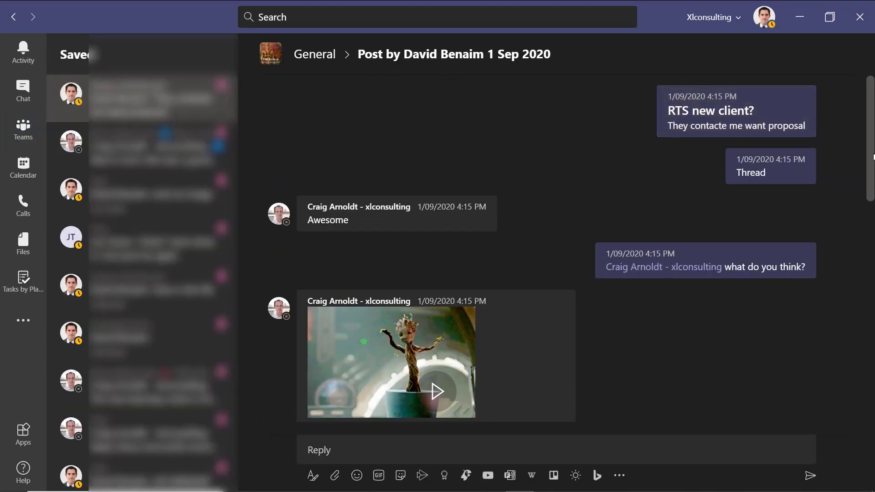
pyautogui.moveTo(870, 171)
pyautogui.mouseDown()
pyautogui.moveTo(869, 432)
pyautogui.moveTo(870, 89)
pyautogui.mouseUp()
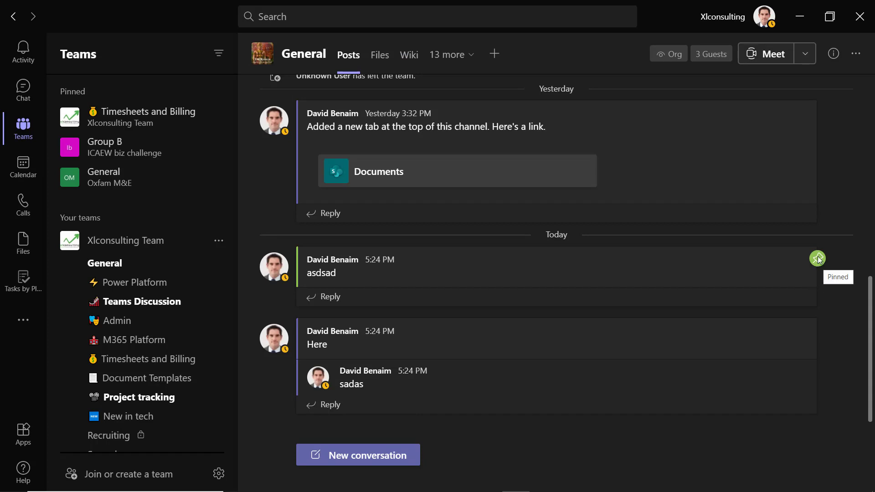
# - Pin David Benaim's 'Here' message alongside the already pinned 'asdsad' post
pyautogui.click(838, 59)
pyautogui.scroll(-3, 752, 274)
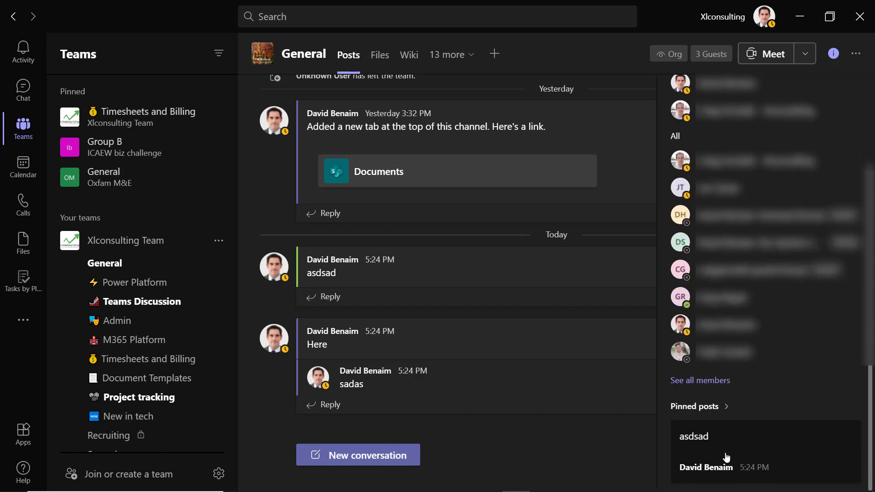
pyautogui.click(695, 437)
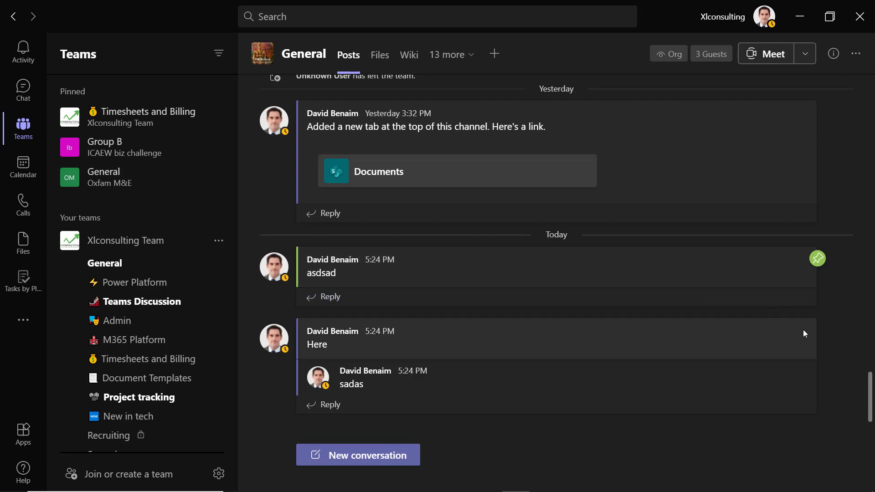
pyautogui.moveTo(547, 338)
pyautogui.click(811, 316)
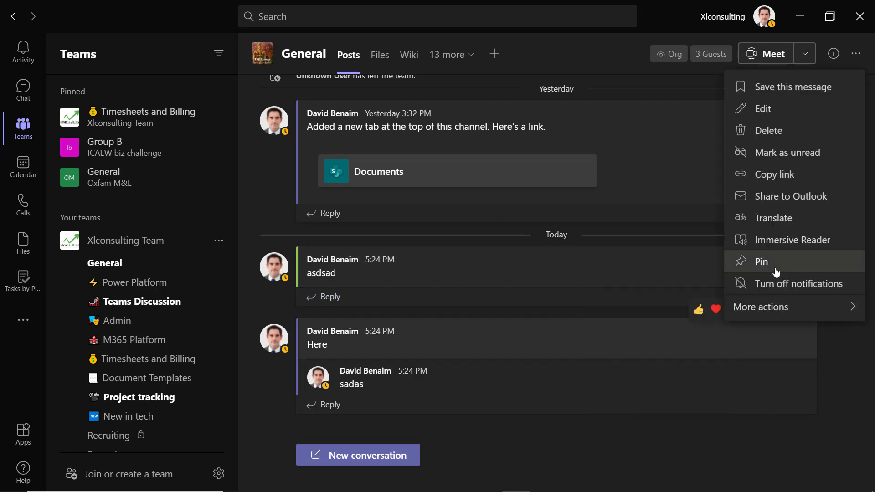
pyautogui.click(762, 262)
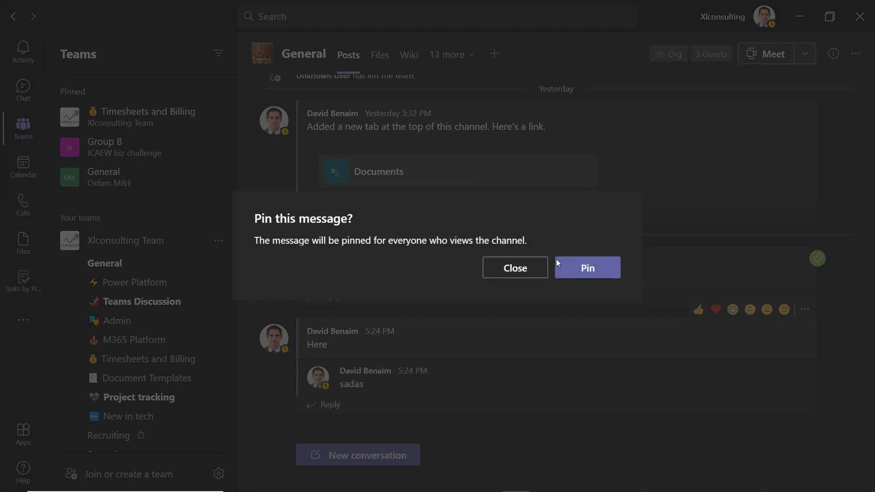
pyautogui.click(585, 268)
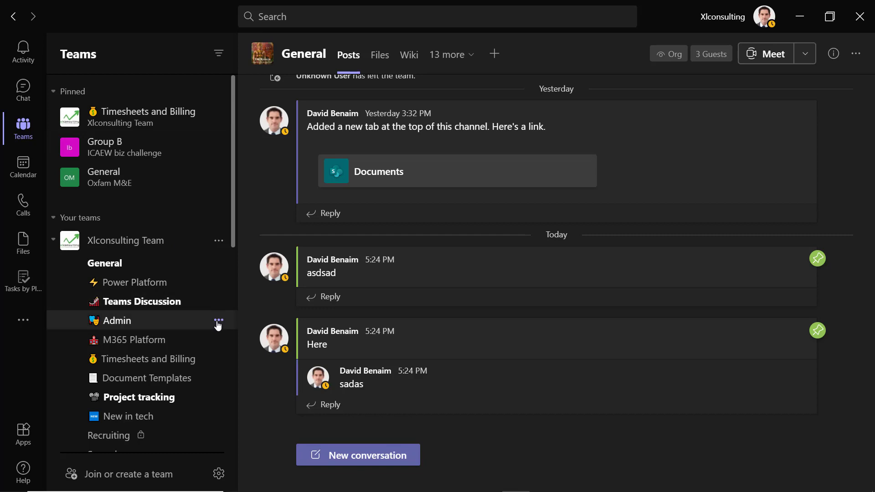
# - Pin the Admin channel in the sidebar and check the pinned General channel's options
pyautogui.click(219, 321)
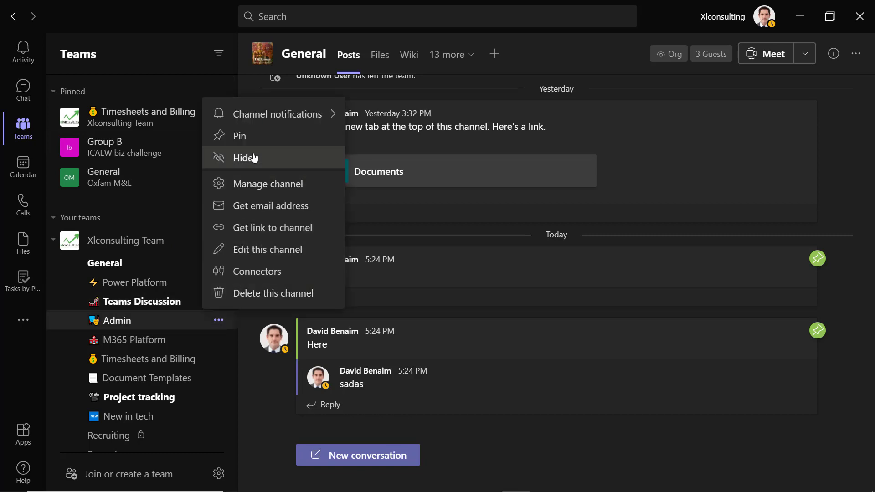
pyautogui.click(240, 136)
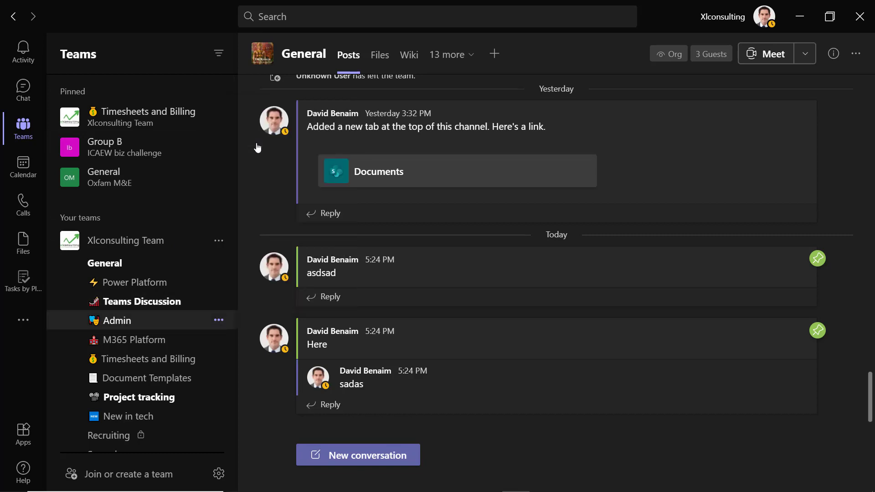
pyautogui.click(218, 177)
pyautogui.click(262, 233)
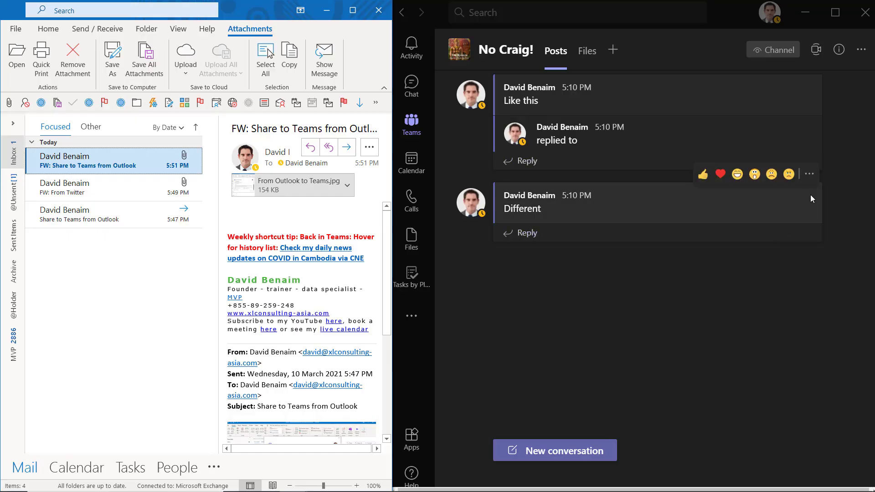
pyautogui.click(810, 174)
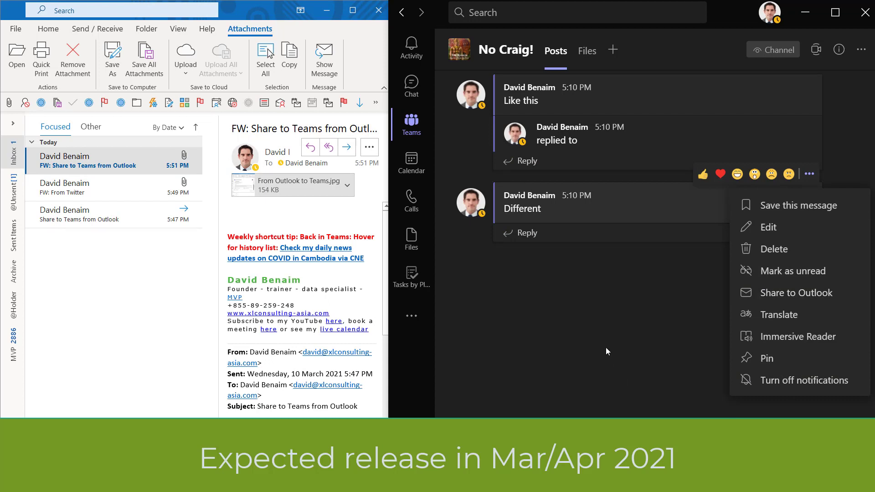
pyautogui.click(606, 347)
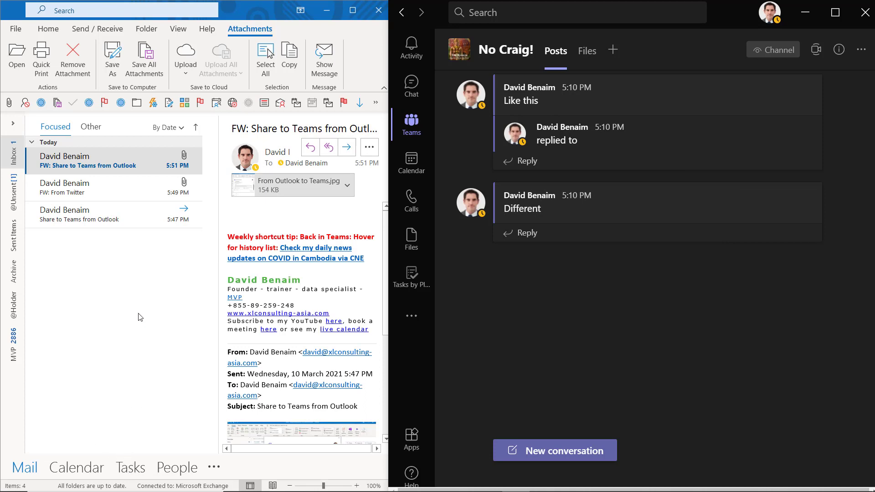
# - Launch Tasks by Planner and To Do from More added apps, then focus Outlook
pyautogui.click(412, 319)
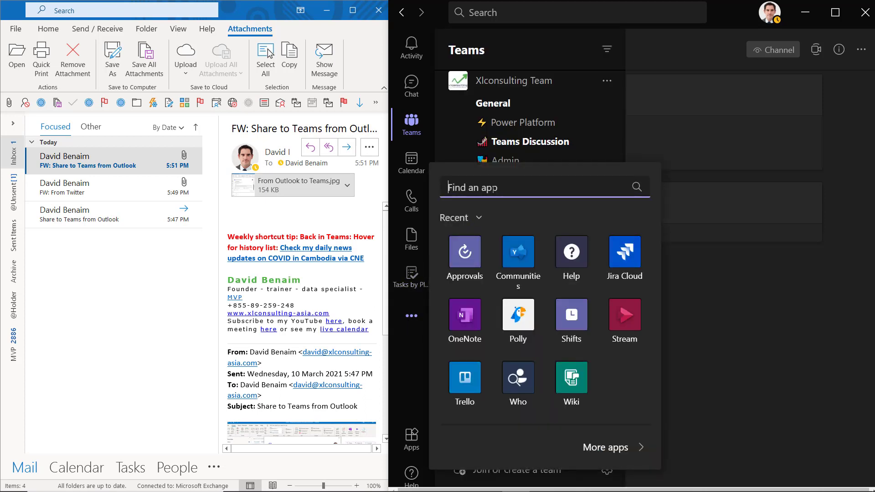
pyautogui.write('tasks')
pyautogui.click(520, 218)
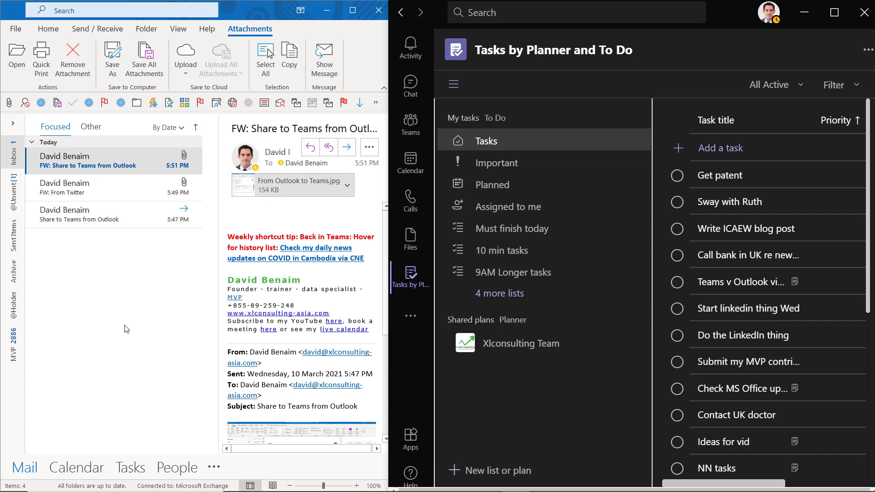
pyautogui.click(143, 335)
# - Add a new task 'Try' in Outlook's task list after abandoning a stray entry in Teams
pyautogui.click(131, 468)
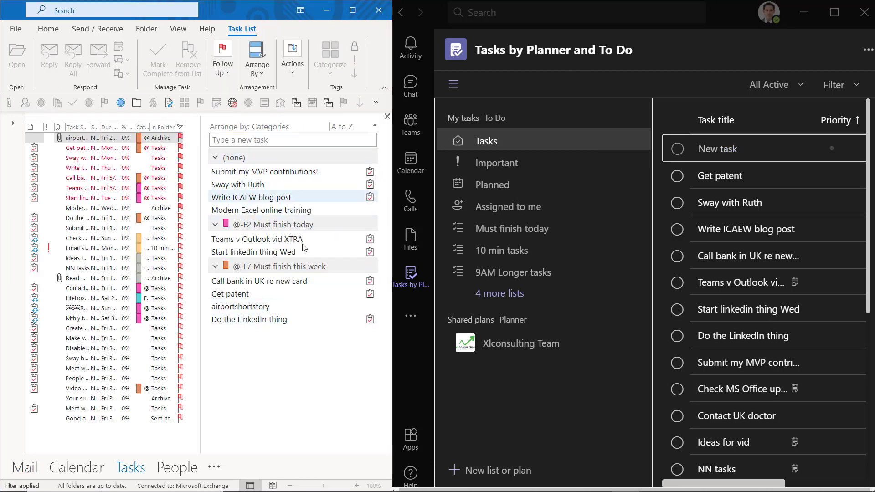
pyautogui.click(722, 149)
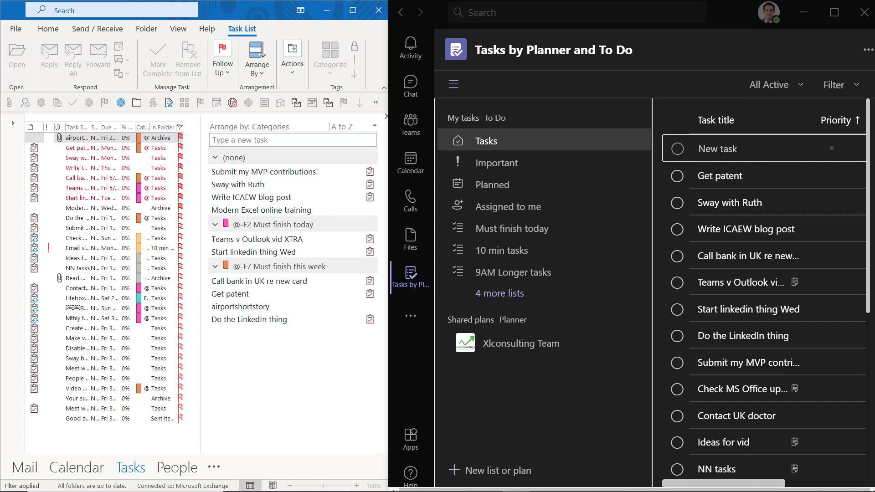
pyautogui.write('f')
pyautogui.press('BackSpace')
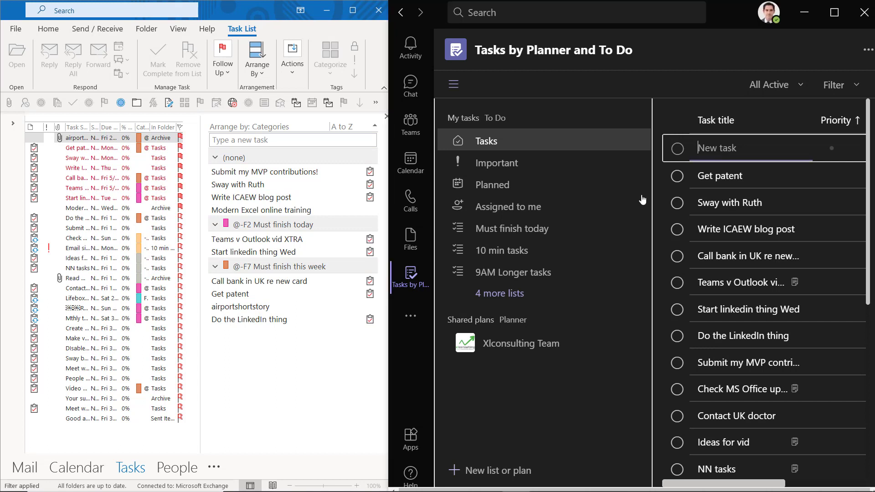
pyautogui.click(270, 403)
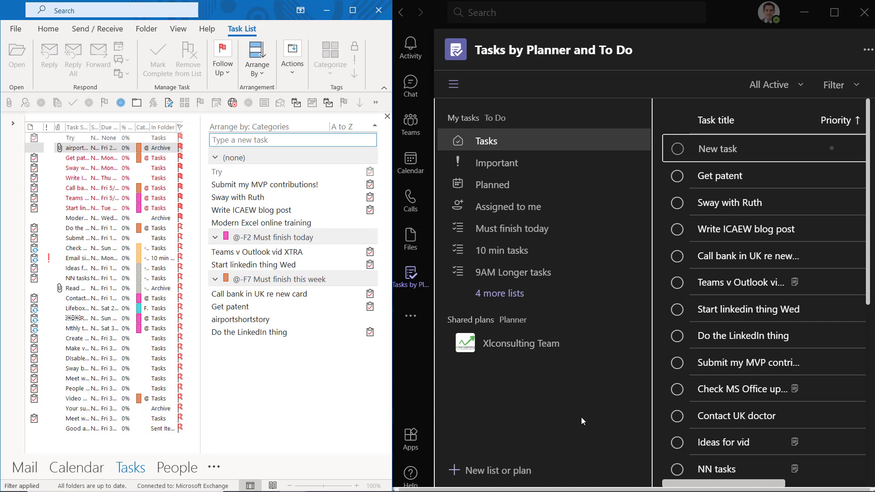
# - Select the new Try task in Outlook and mark it complete
pyautogui.click(279, 174)
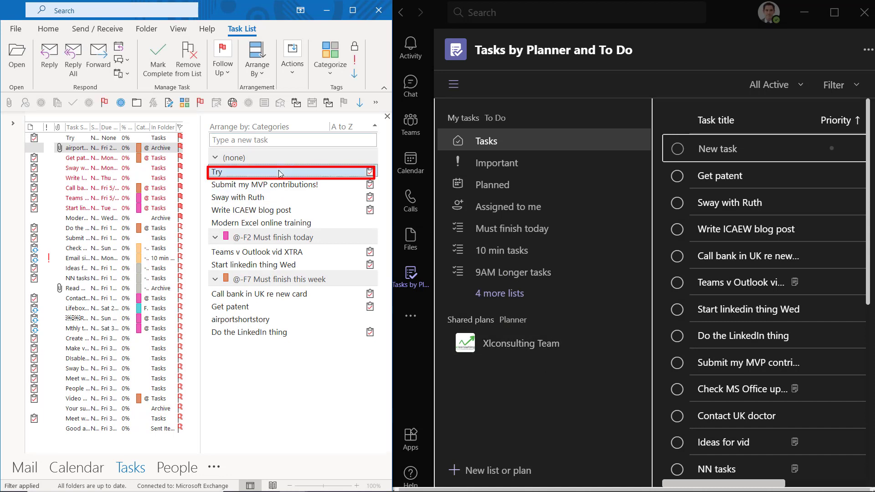
pyautogui.click(158, 59)
pyautogui.scroll(-5, 759, 308)
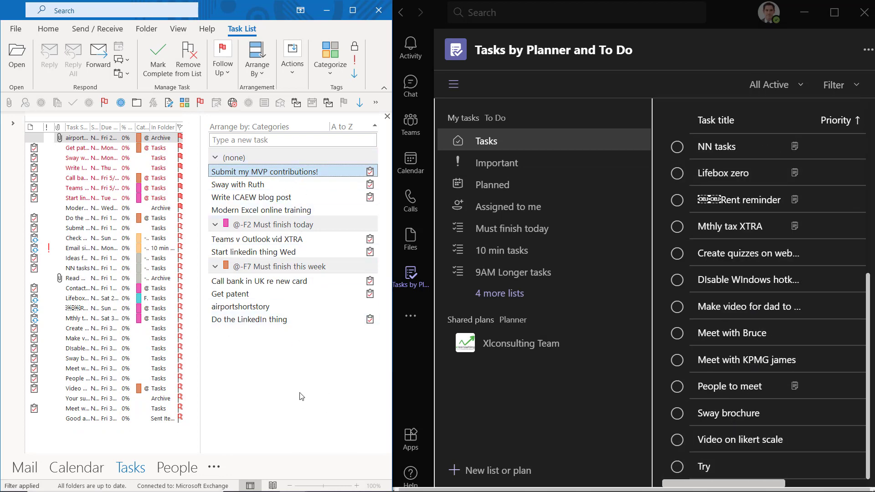
# - Briefly show the task filter options, then view the Planned tasks
pyautogui.click(853, 90)
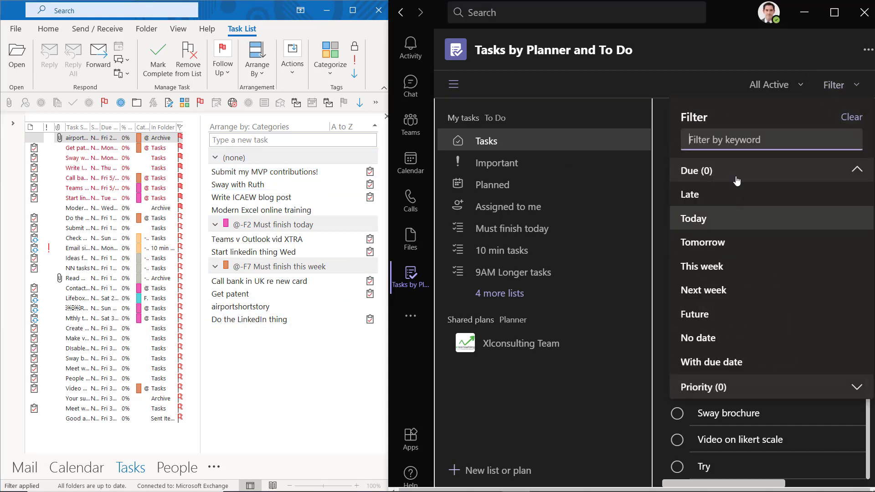
pyautogui.click(723, 85)
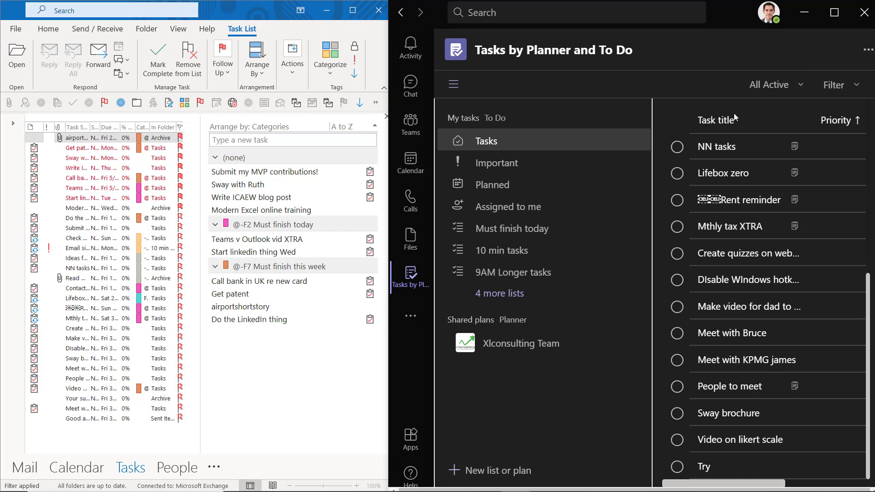
pyautogui.click(540, 187)
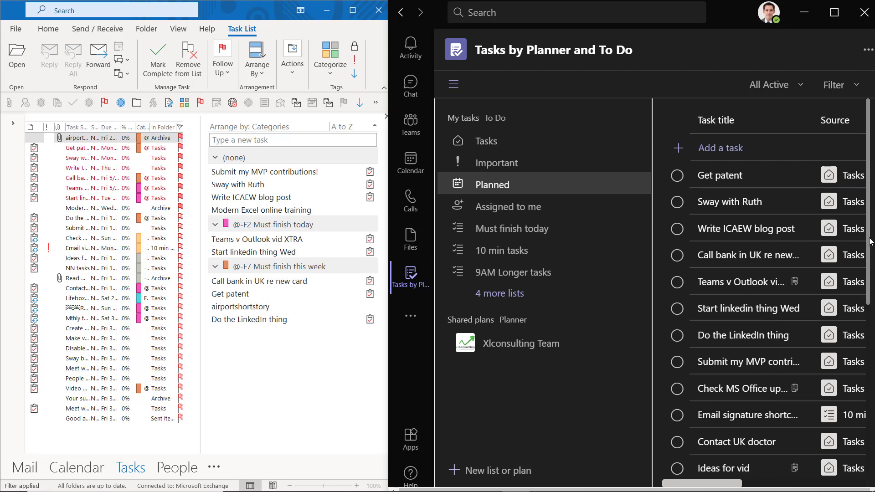
pyautogui.moveTo(869, 240)
pyautogui.mouseDown()
pyautogui.moveTo(872, 400)
pyautogui.moveTo(872, 137)
pyautogui.mouseUp()
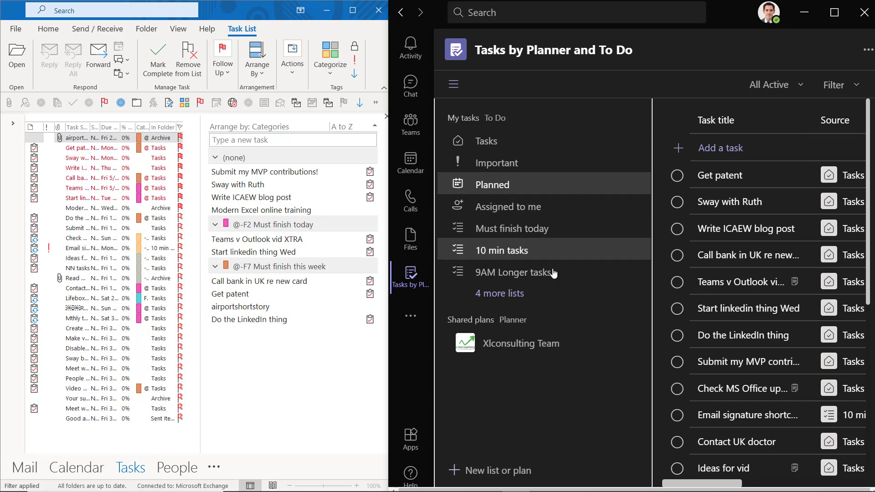
# - Expand the shared Xlconsulting Team plans, view its General plan, then return to Tasks
pyautogui.click(521, 343)
pyautogui.click(521, 366)
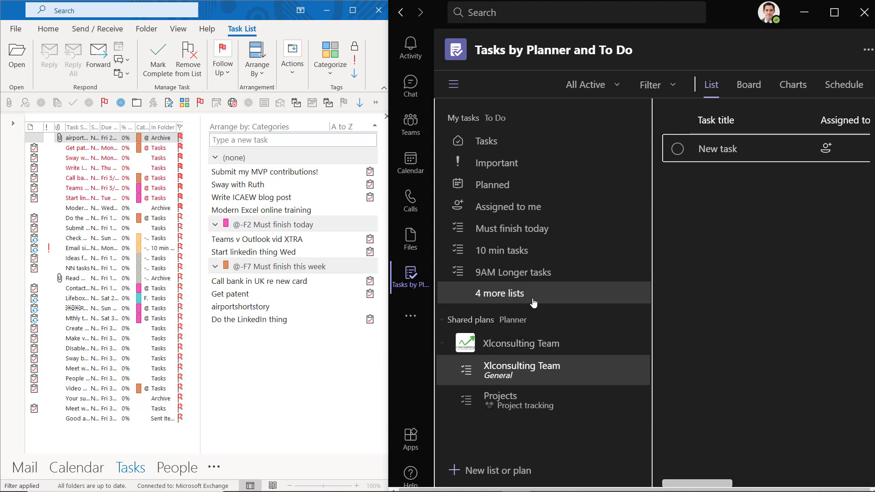
pyautogui.click(482, 144)
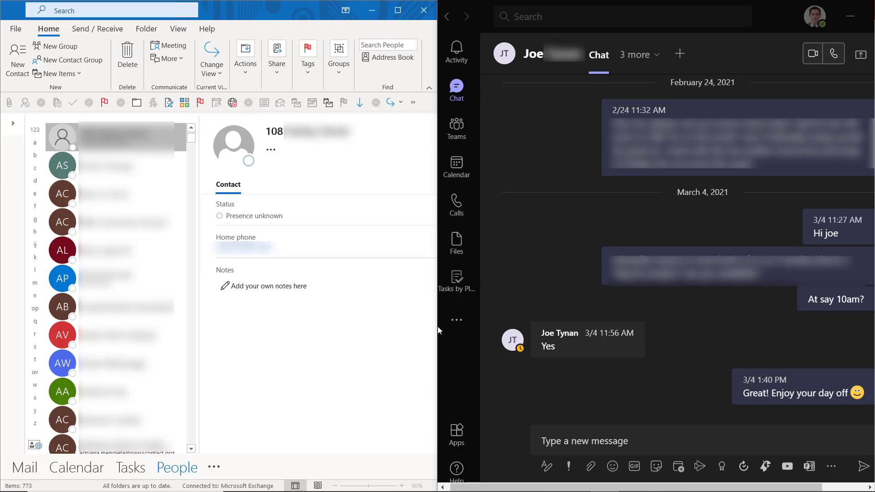
# - Peek at the recent chats list, then move to the Teams calendar for March 8–12, 2021
pyautogui.click(457, 91)
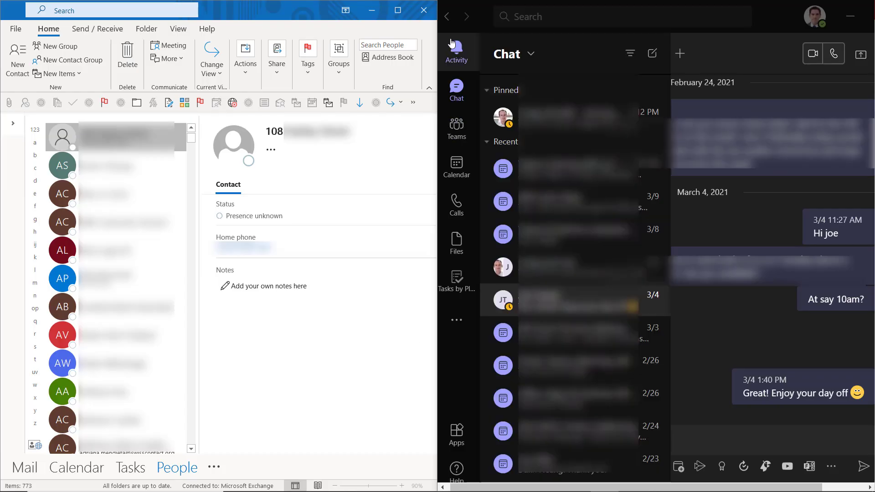
pyautogui.click(318, 336)
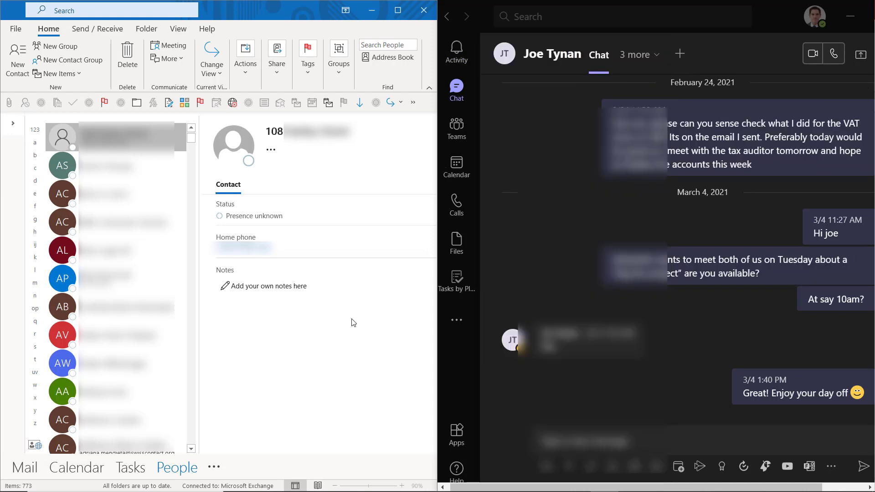
pyautogui.moveTo(456, 90)
pyautogui.click(456, 168)
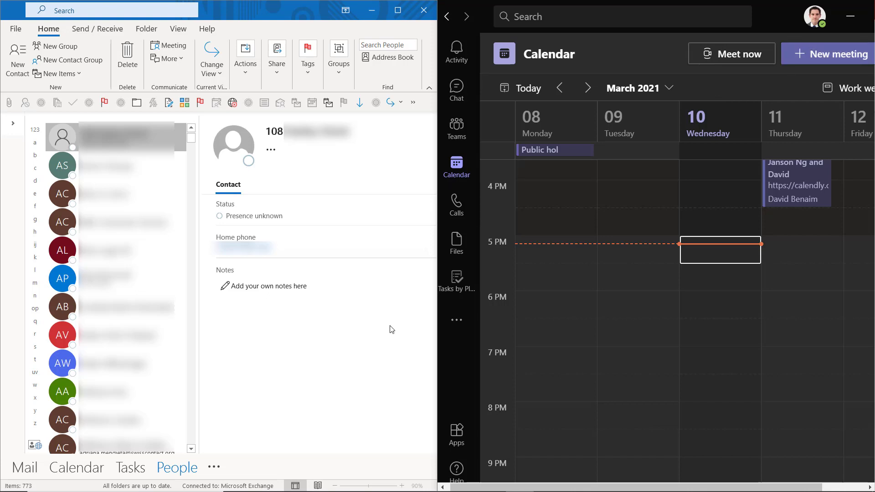
# - Switch Outlook to its calendar and start a new meeting invitation
pyautogui.click(359, 354)
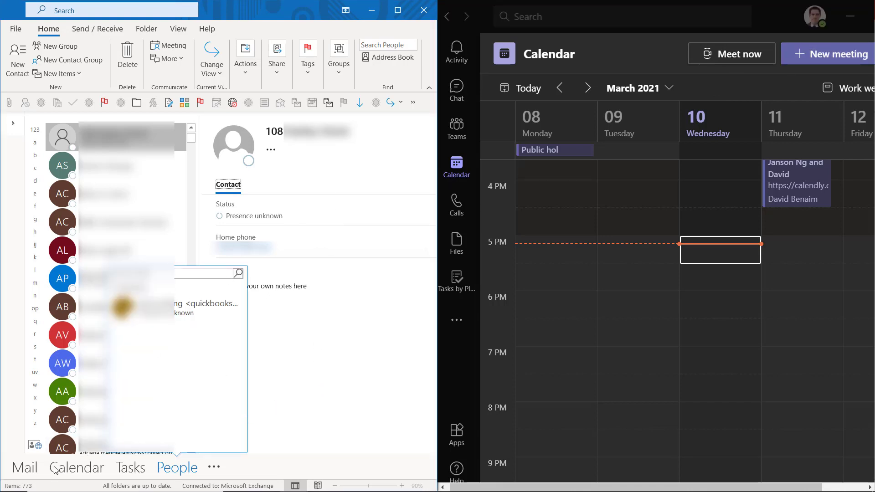
pyautogui.click(76, 468)
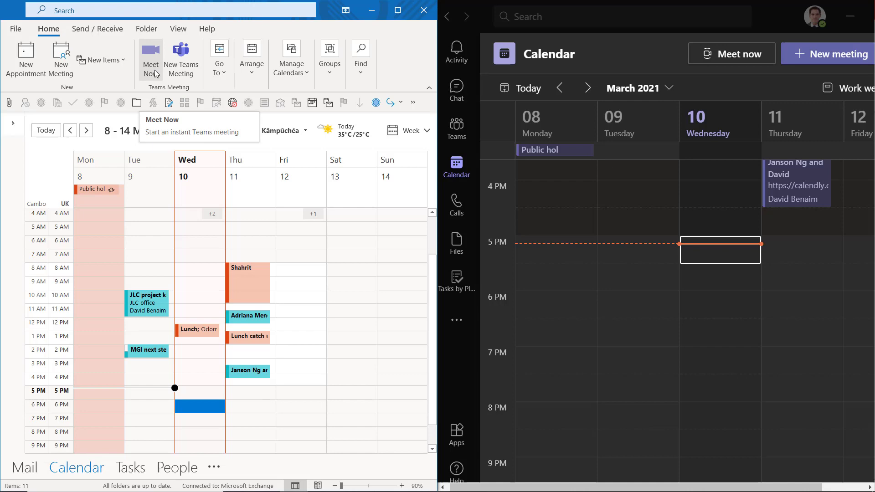
pyautogui.click(61, 59)
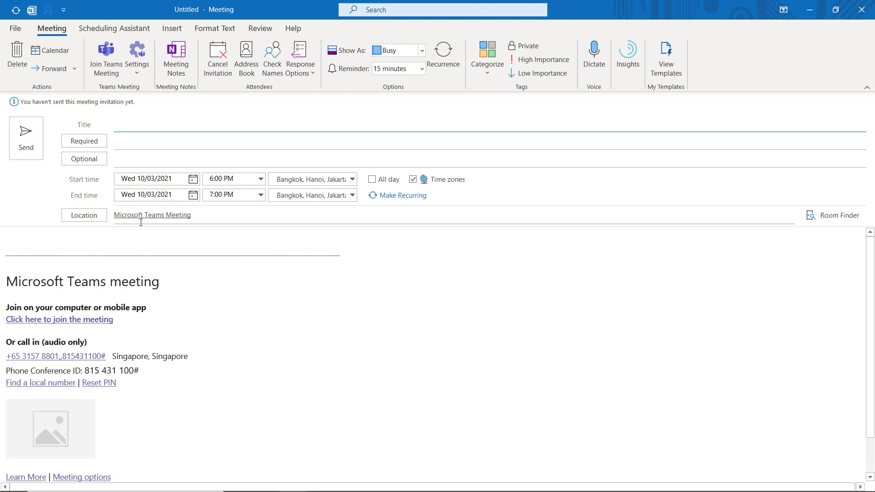
# - Set the meeting to Don't Host Online, then head to Outlook's File area
pyautogui.click(137, 65)
pyautogui.click(168, 86)
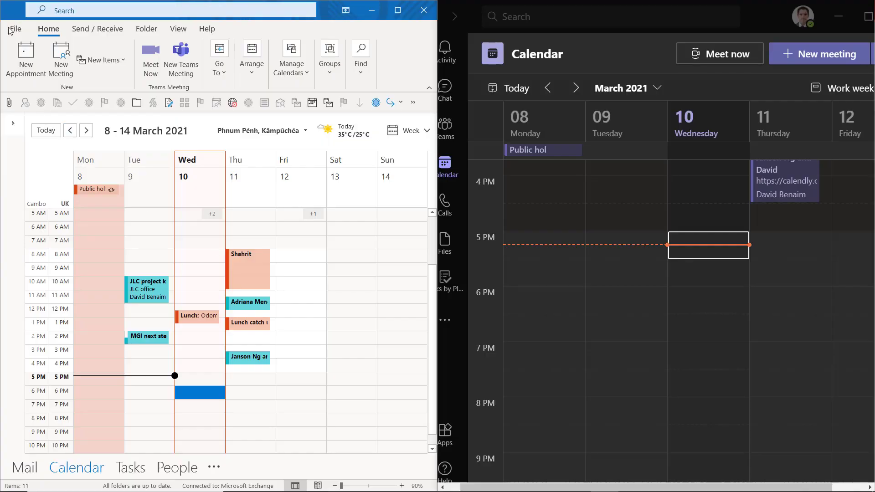
pyautogui.click(14, 29)
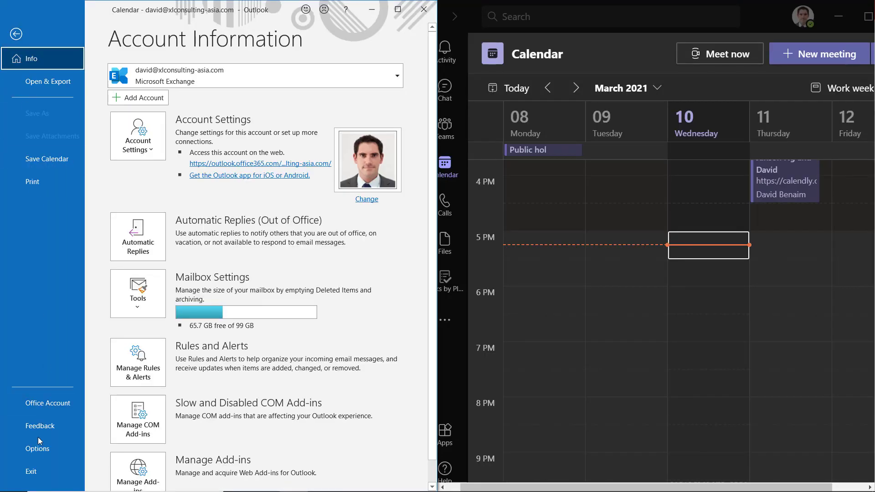
# - In Outlook Options > Calendar, turn off 'Add online meeting to all meetings' and apply
pyautogui.click(37, 446)
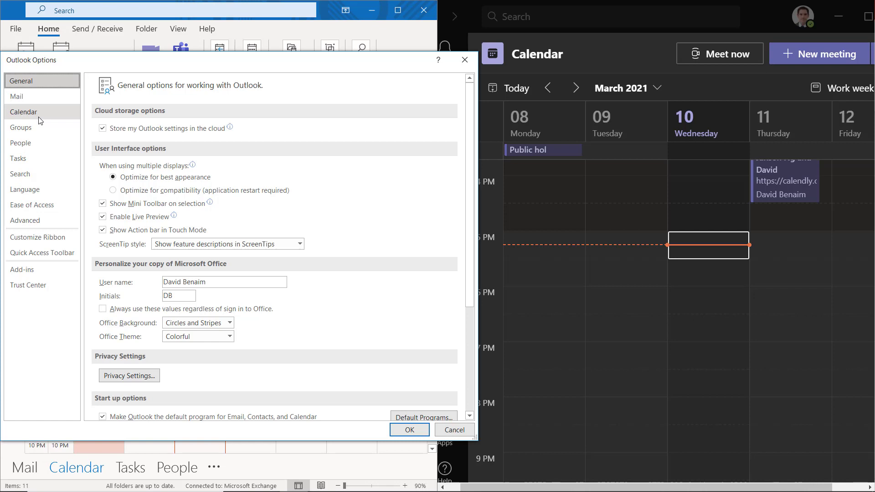
pyautogui.click(24, 111)
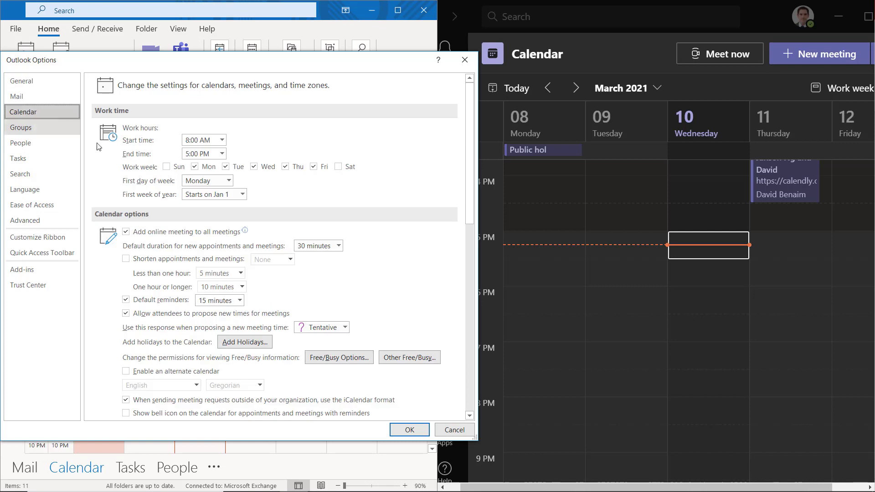
pyautogui.click(127, 232)
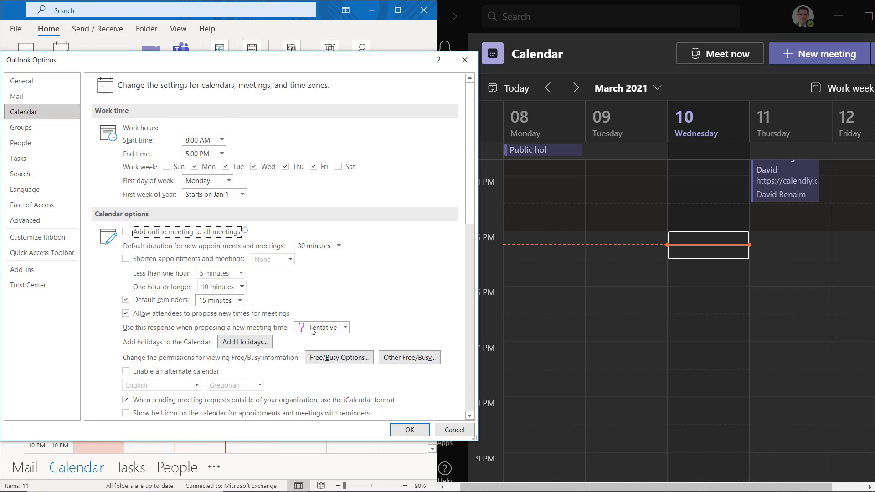
pyautogui.click(409, 429)
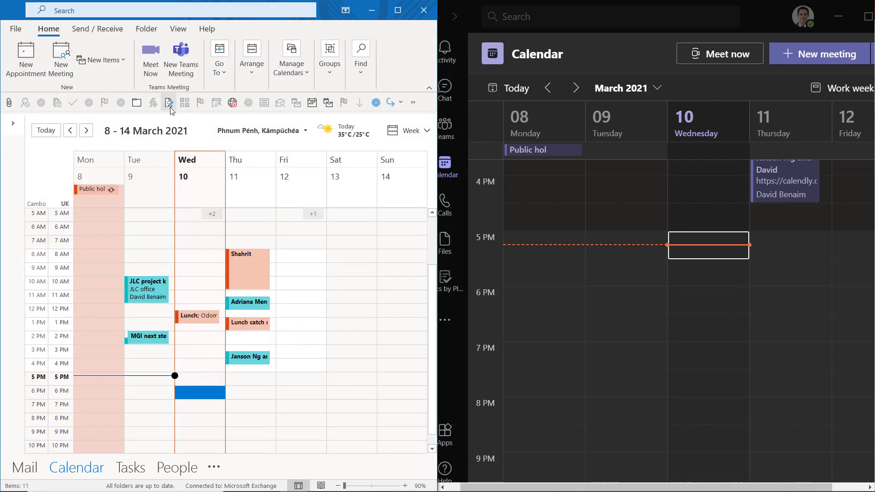
# - Start and join an instant Teams meeting, then copy its invite link
pyautogui.click(151, 61)
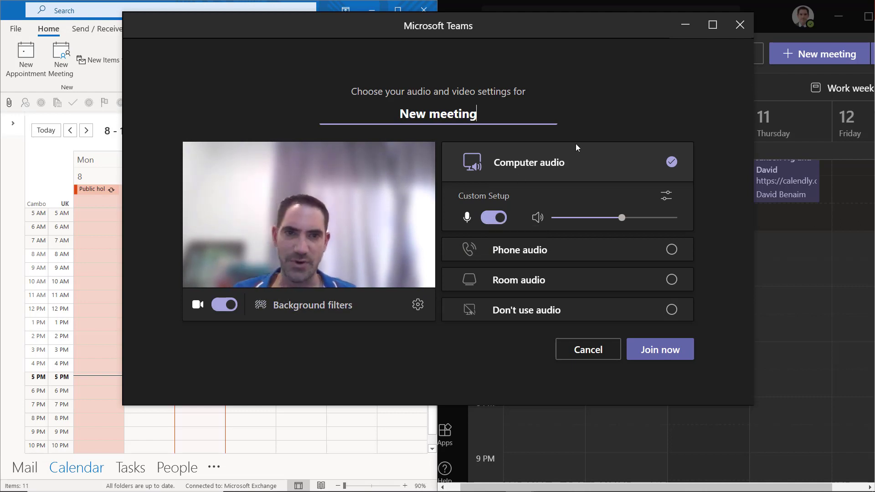
pyautogui.click(639, 350)
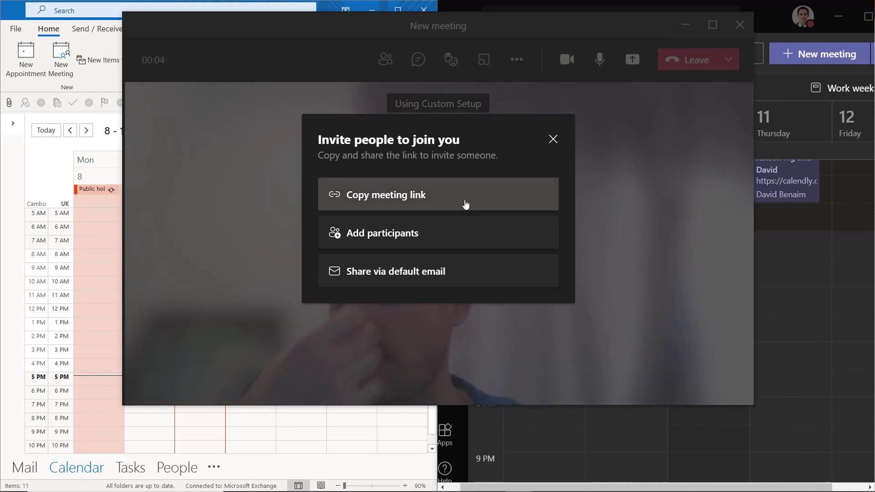
pyautogui.click(498, 202)
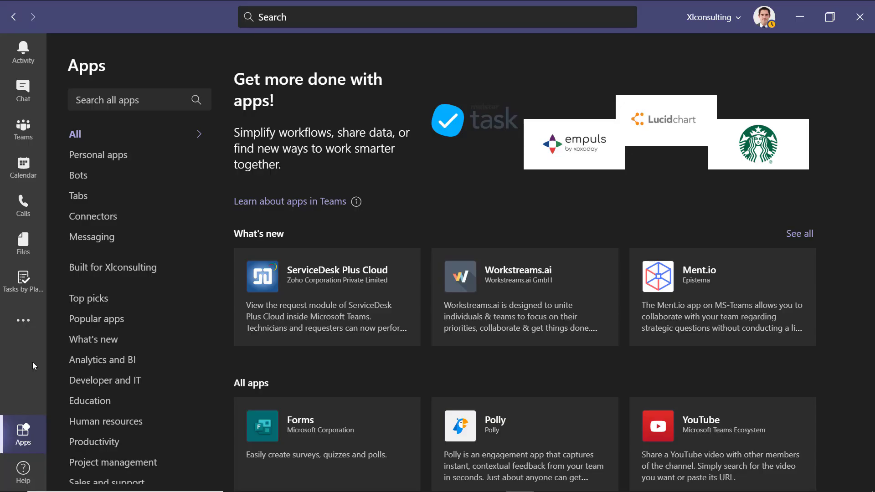
# - Find the Channel calendar app in the catalogue and choose Add to a team
pyautogui.click(130, 100)
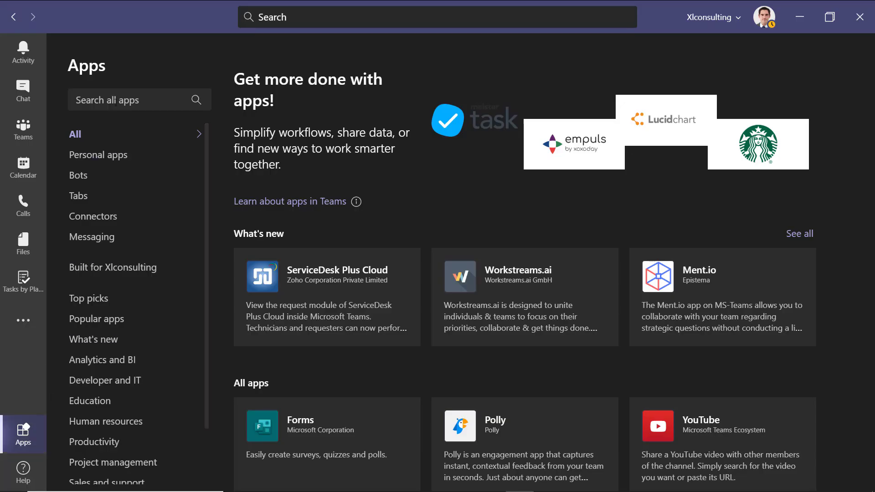
pyautogui.write('ca')
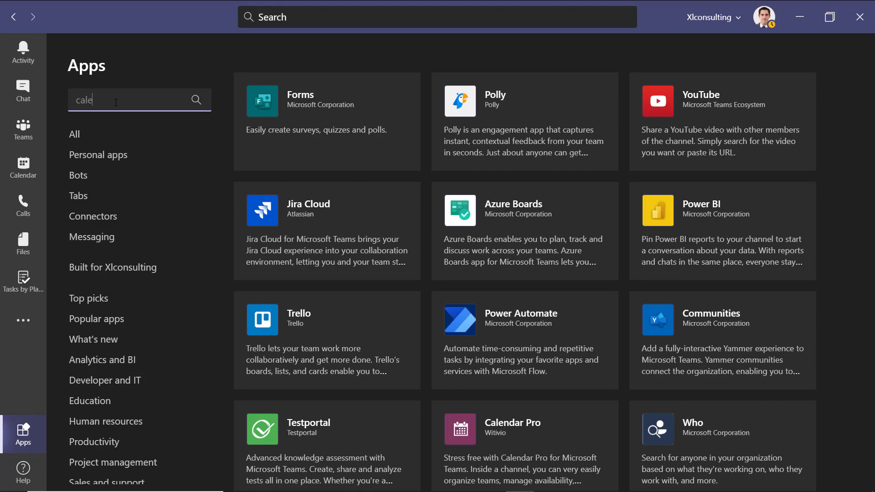
pyautogui.write('le')
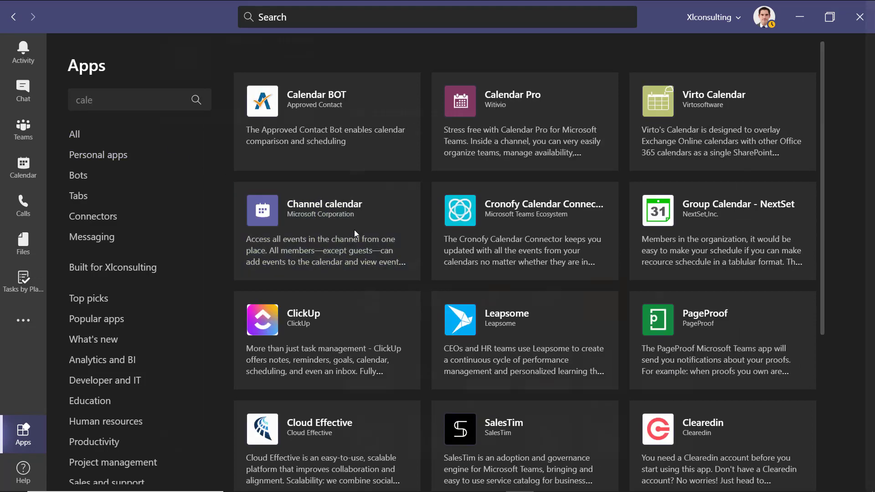
pyautogui.click(355, 230)
pyautogui.click(265, 110)
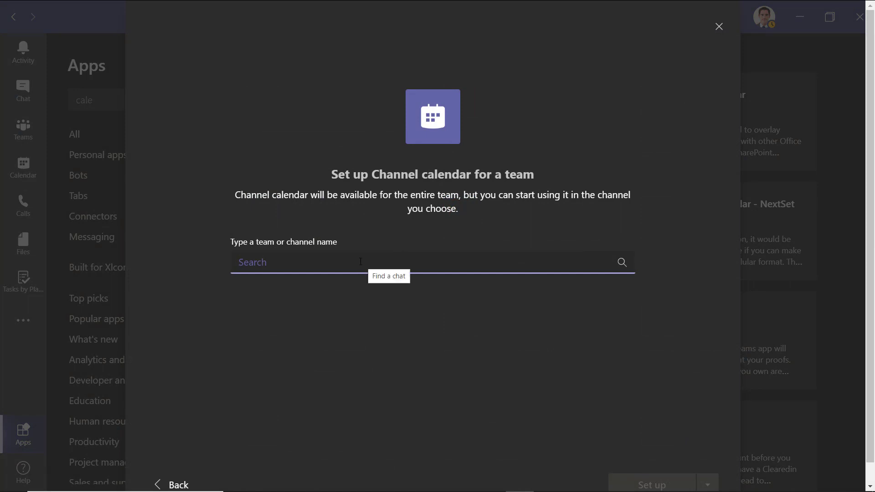
pyautogui.write('feat')
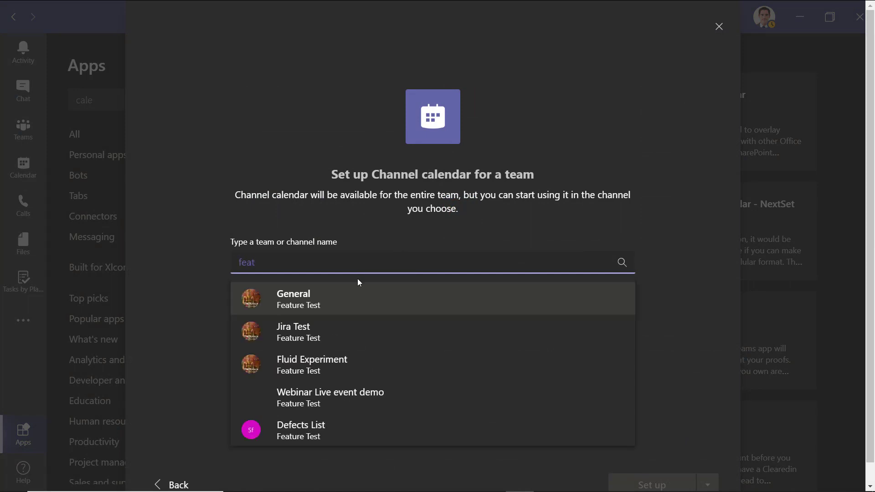
# - Pick Feature Test > General and add the tab named calendar
pyautogui.click(347, 303)
pyautogui.click(664, 484)
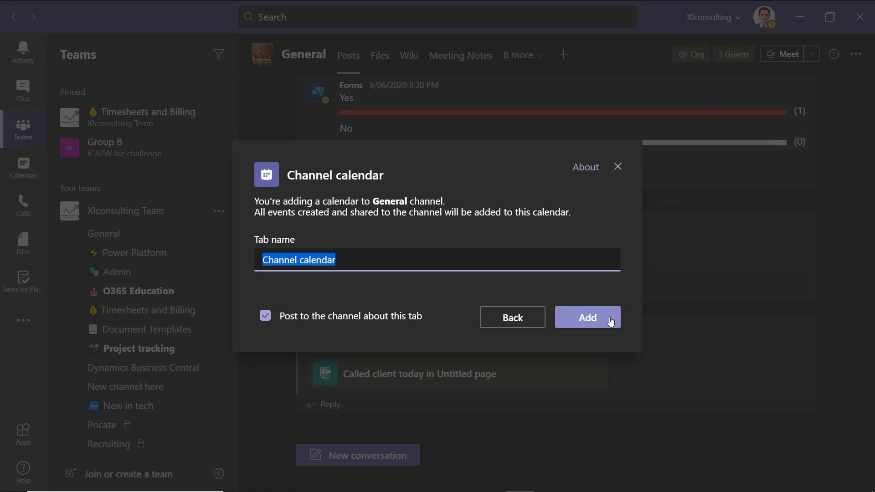
pyautogui.write('calend')
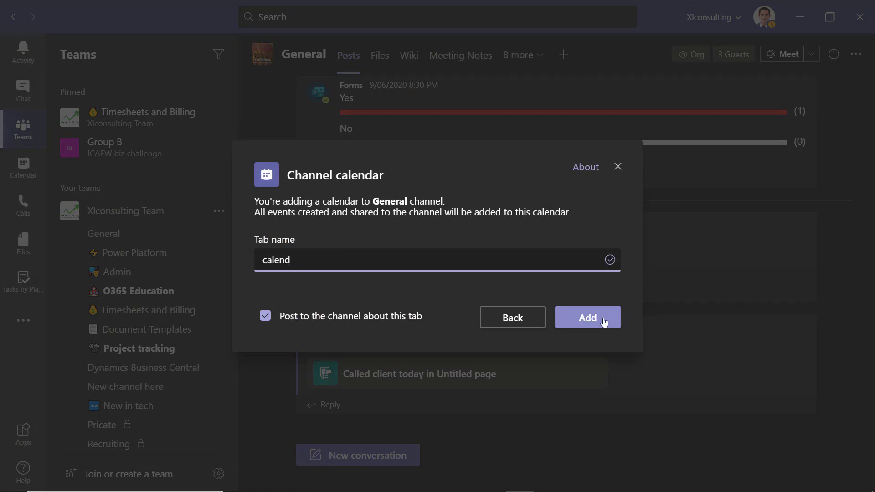
pyautogui.click(604, 321)
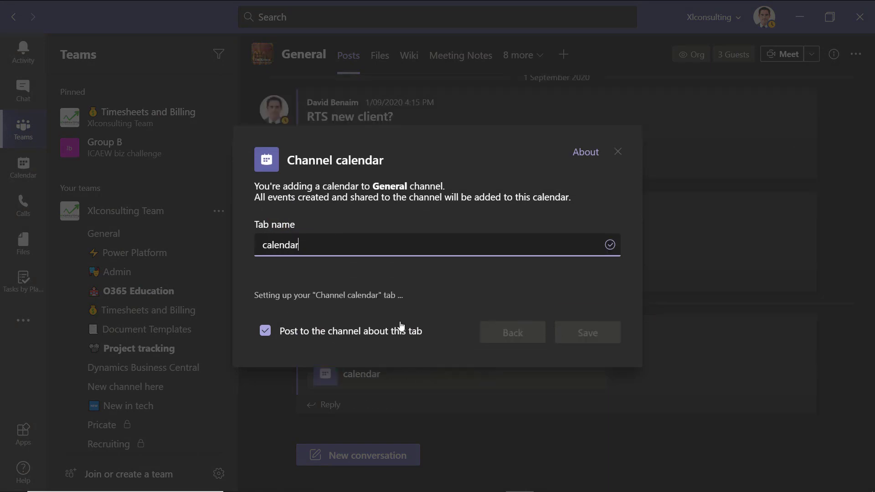
pyautogui.scroll(-10, 137, 345)
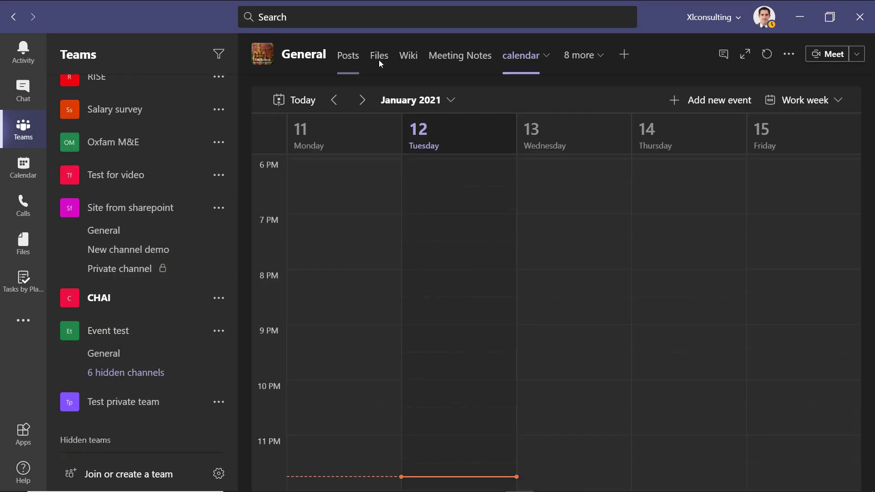
pyautogui.scroll(8, 479, 233)
pyautogui.scroll(8, 479, 233)
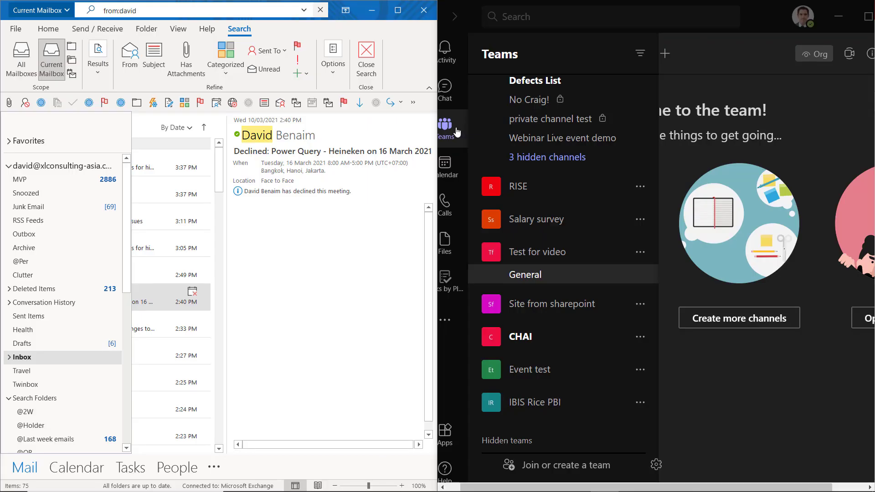
pyautogui.click(445, 129)
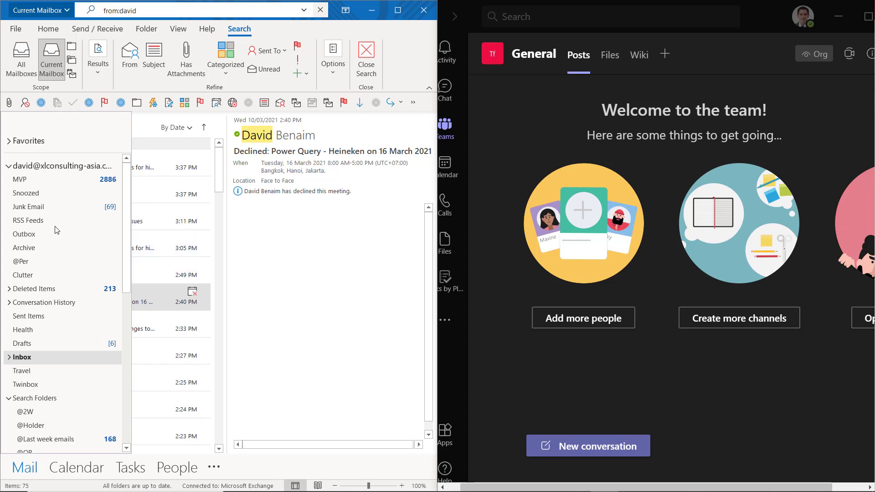
pyautogui.click(325, 281)
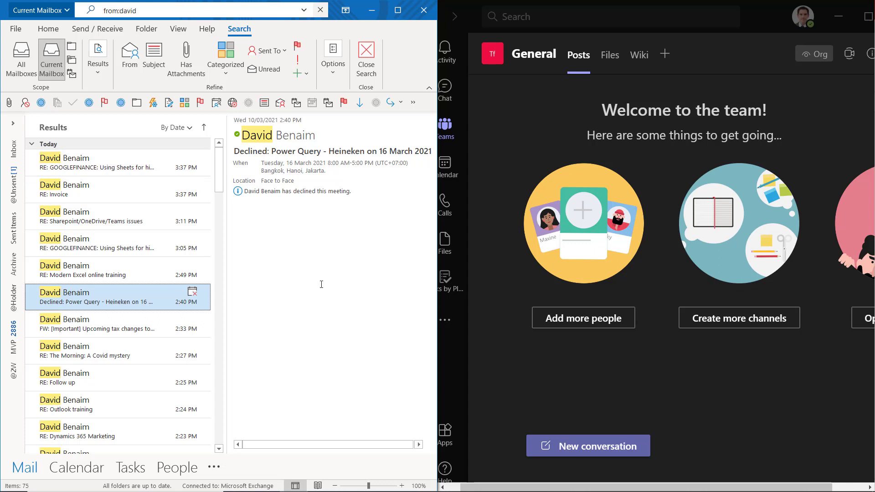
pyautogui.click(446, 127)
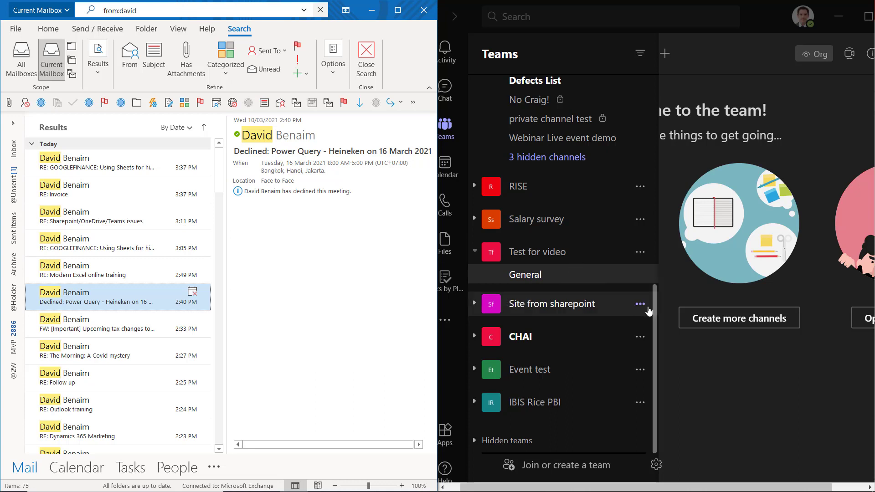
pyautogui.scroll(5, 560, 300)
pyautogui.scroll(5, 615, 240)
pyautogui.scroll(1, 648, 189)
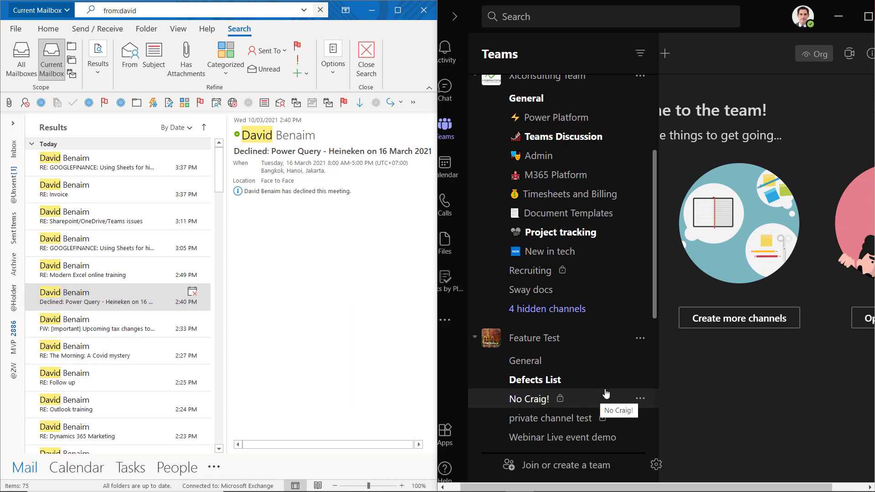
# - Go to Feature Test > General and post the message Here
pyautogui.click(590, 367)
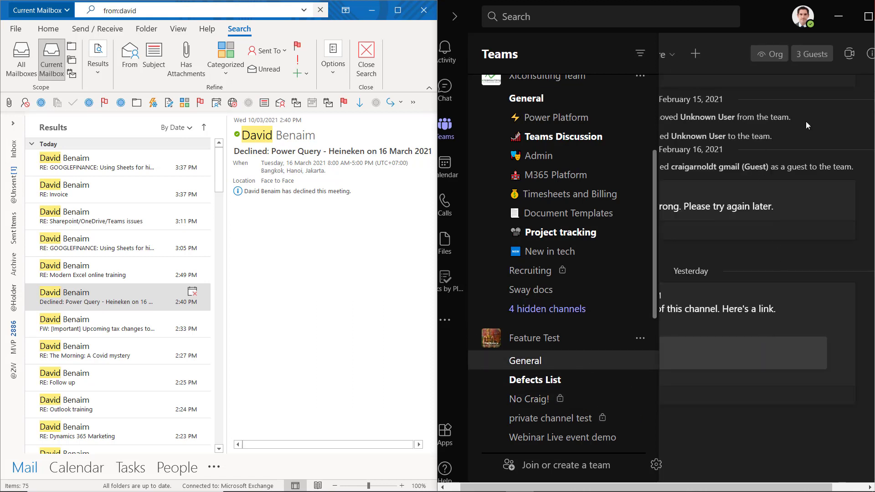
pyautogui.click(816, 124)
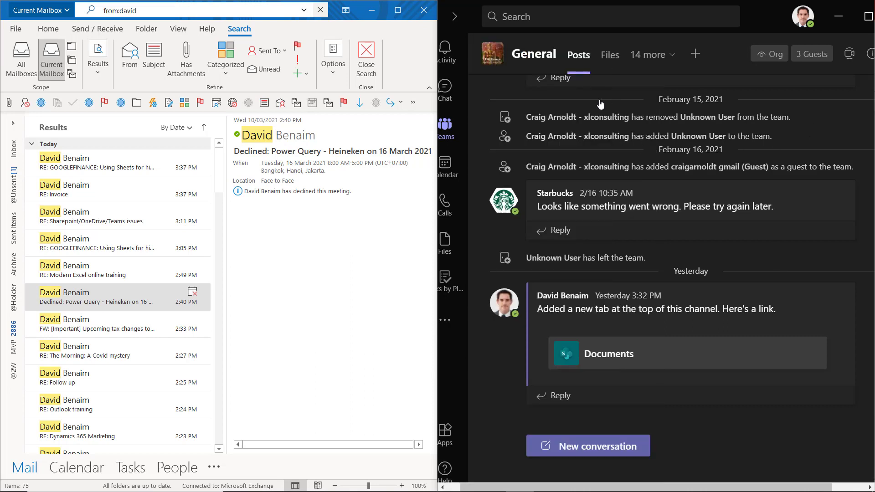
pyautogui.click(577, 452)
pyautogui.write('Here')
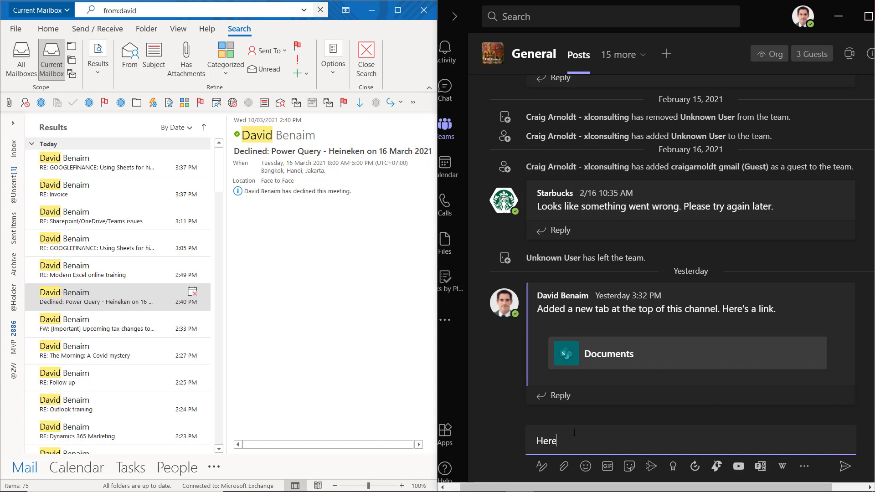
pyautogui.press('Return')
# - Post a second message asdsad, then start a reply to the Here message
pyautogui.click(562, 448)
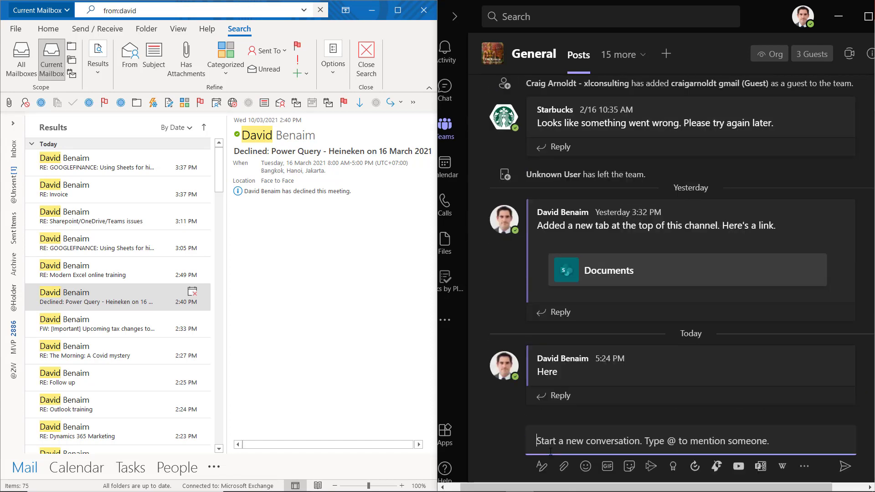
pyautogui.write('asdsad')
pyautogui.press('Return')
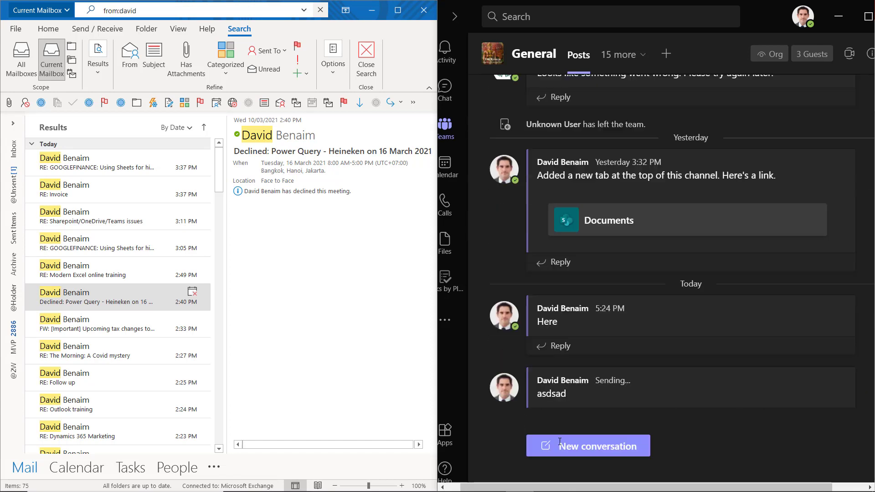
pyautogui.click(560, 373)
pyautogui.click(560, 295)
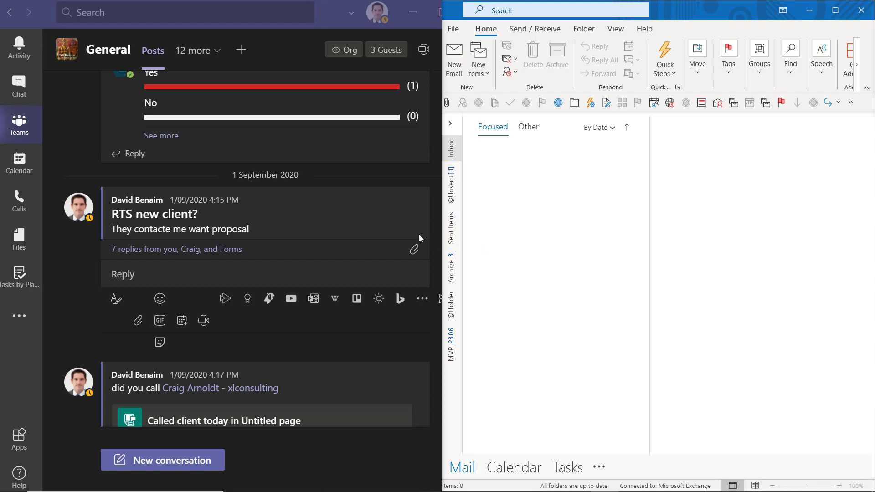
pyautogui.moveTo(267, 217)
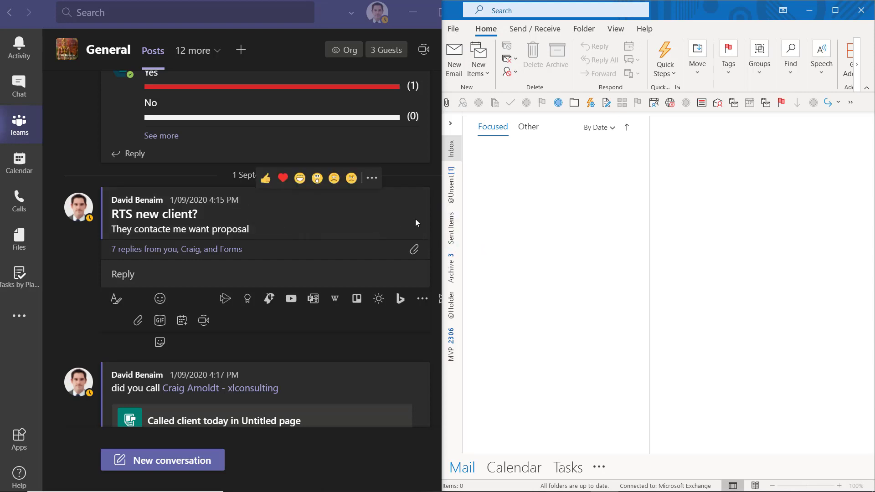
# - Share the 'RTS new client?' post to Outlook, addressed to the suggested Gmail recipient
pyautogui.click(371, 177)
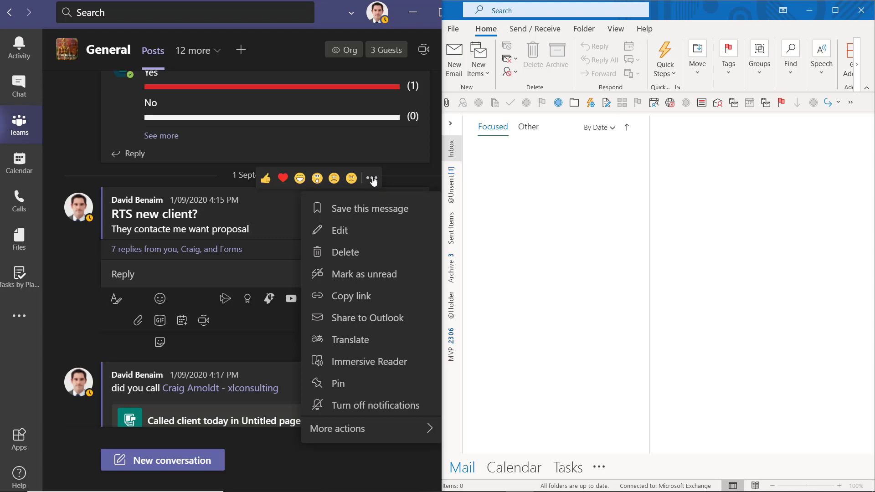
pyautogui.click(386, 318)
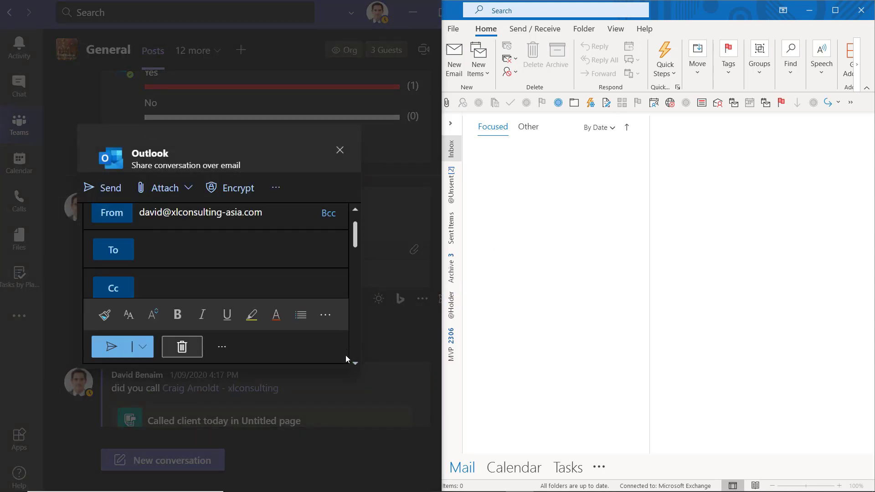
pyautogui.write('dabena')
pyautogui.click(219, 274)
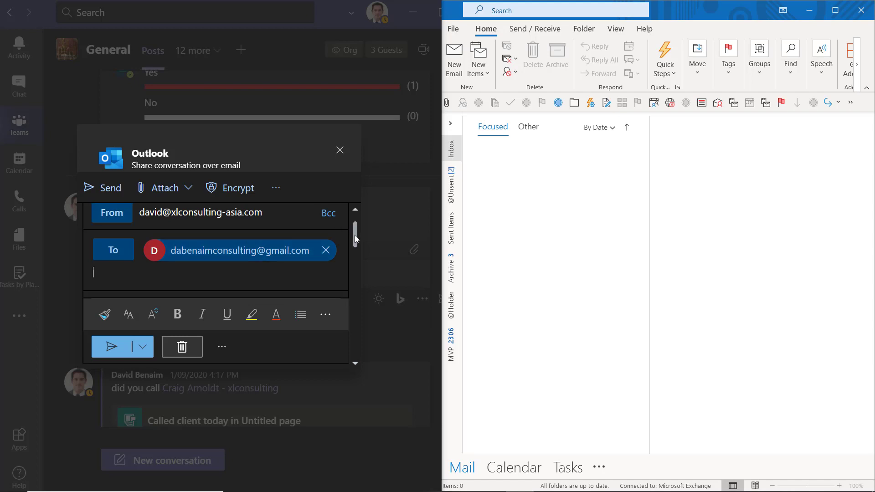
pyautogui.scroll(1, 354, 235)
pyautogui.moveTo(352, 235); pyautogui.dragTo(351, 259)
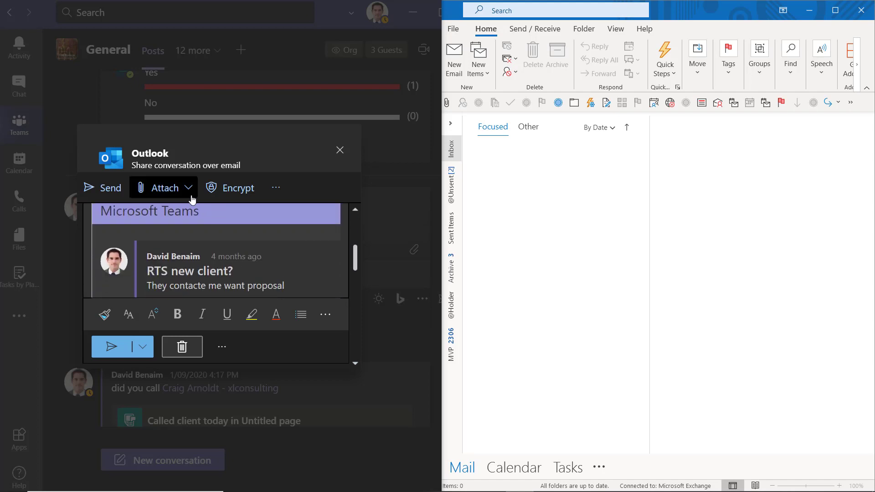
pyautogui.moveTo(354, 256); pyautogui.dragTo(347, 328)
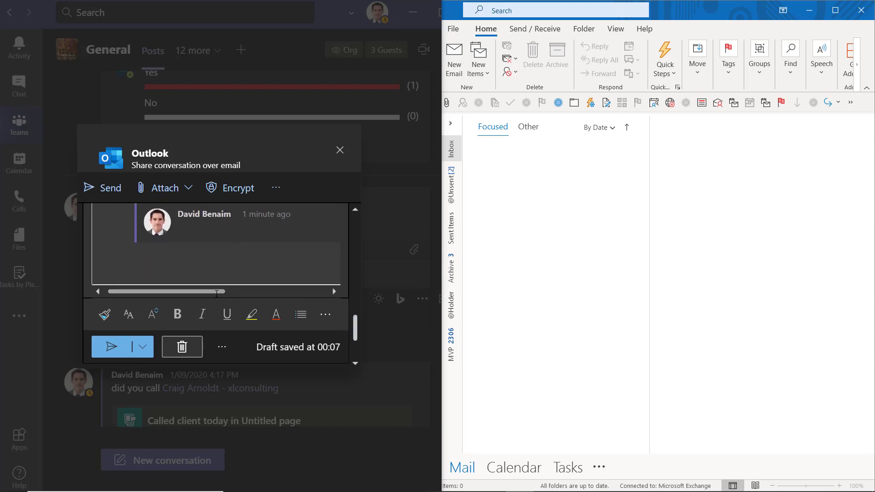
pyautogui.moveTo(216, 293)
pyautogui.mouseDown()
pyautogui.moveTo(321, 292)
pyautogui.moveTo(165, 292)
pyautogui.mouseUp()
# - Send the shared conversation email and select it on arrival in the inbox
pyautogui.click(142, 346)
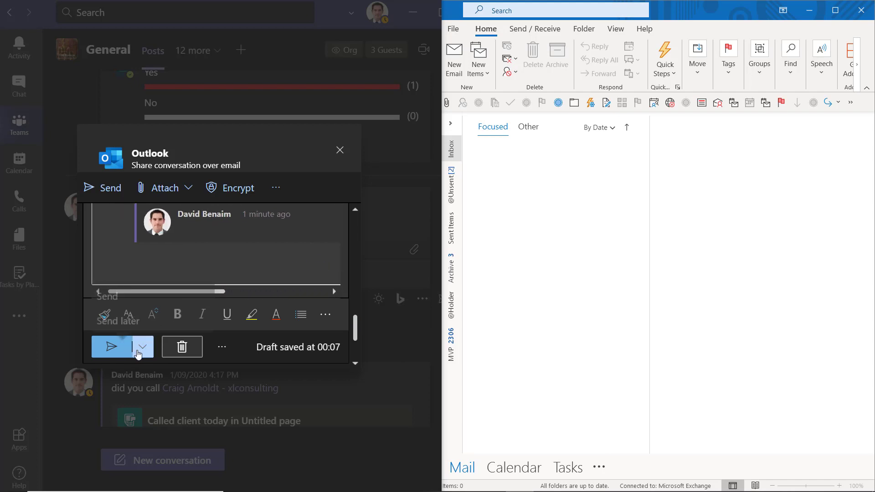
pyautogui.click(111, 347)
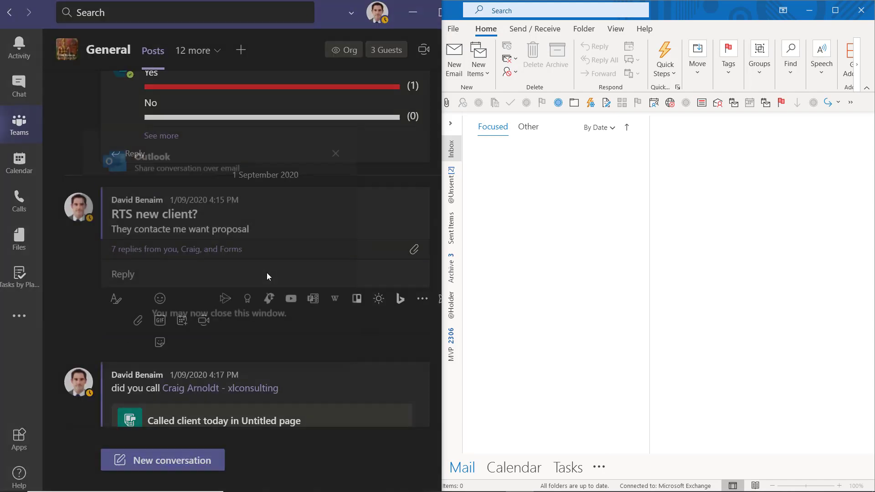
pyautogui.click(551, 161)
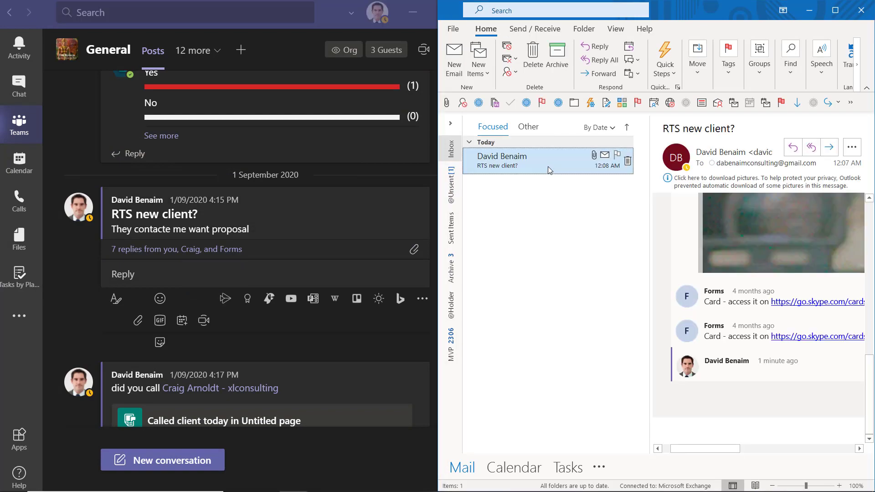
# - Read the received 'RTS new client?' email in full, select its text, then close it
pyautogui.doubleClick(548, 166)
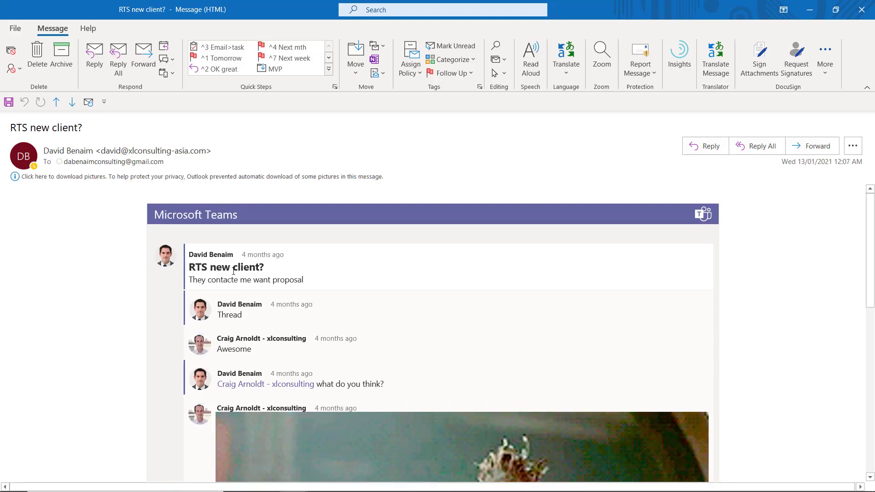
pyautogui.moveTo(210, 267); pyautogui.dragTo(326, 382)
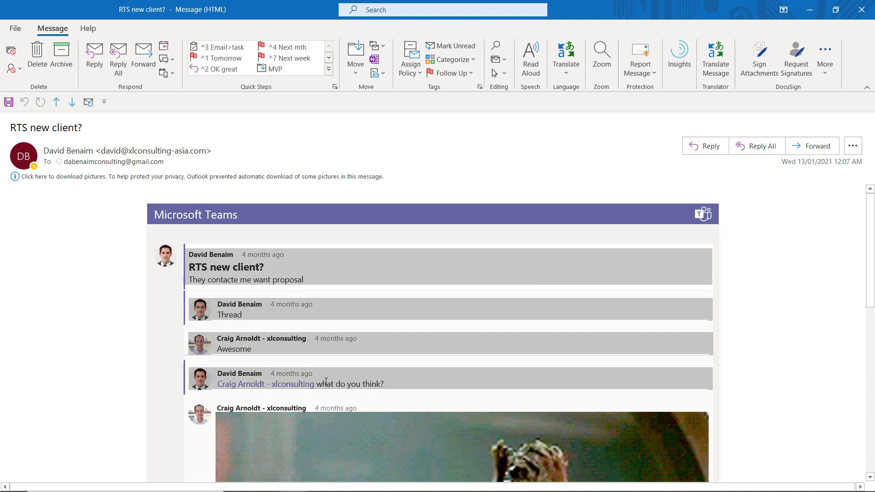
pyautogui.scroll(-3, 289, 289)
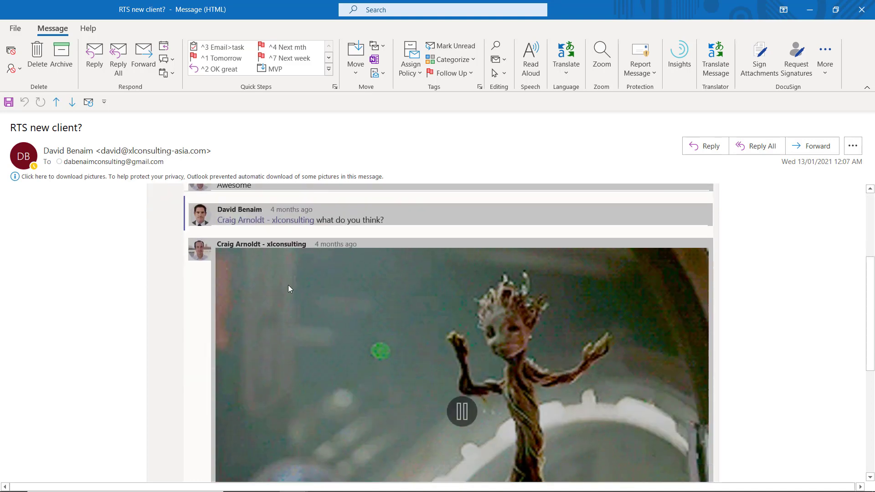
pyautogui.scroll(-3, 298, 288)
pyautogui.scroll(-1, 297, 288)
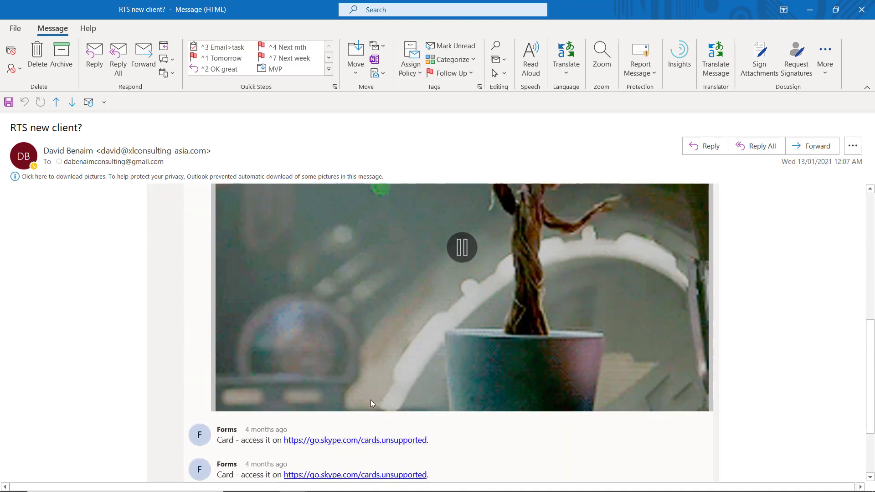
pyautogui.scroll(-3, 336, 420)
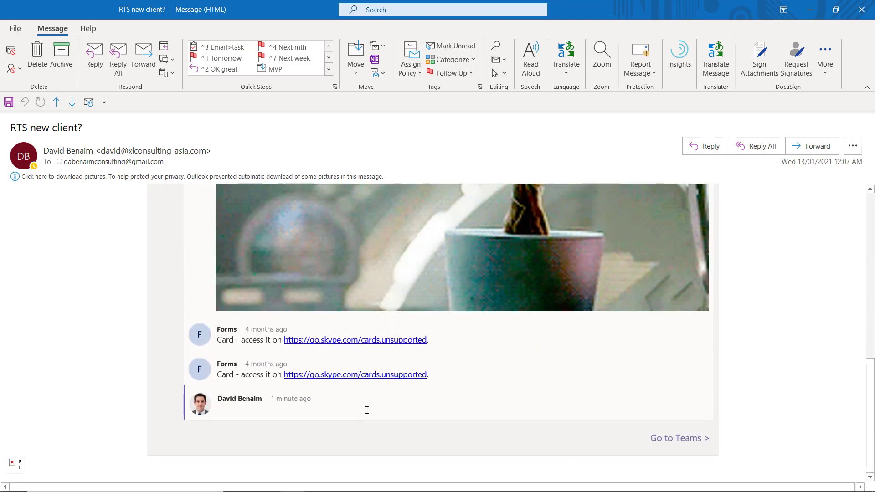
pyautogui.press('Escape')
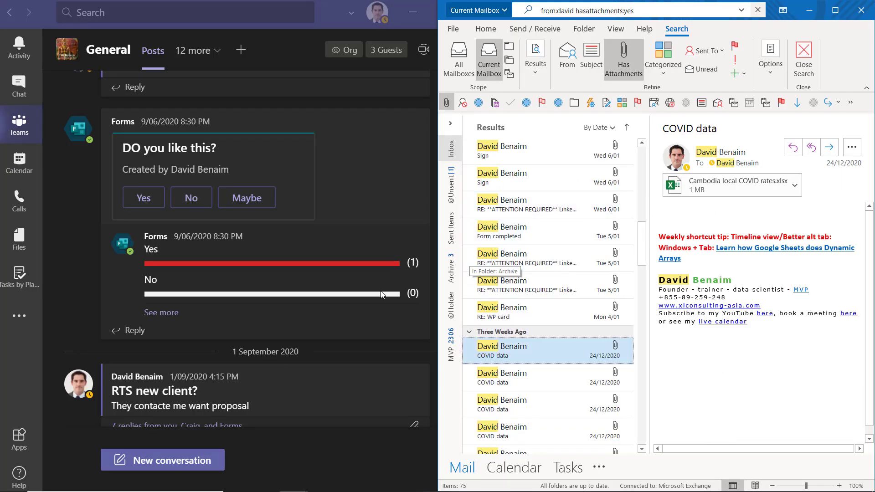
pyautogui.moveTo(212, 171)
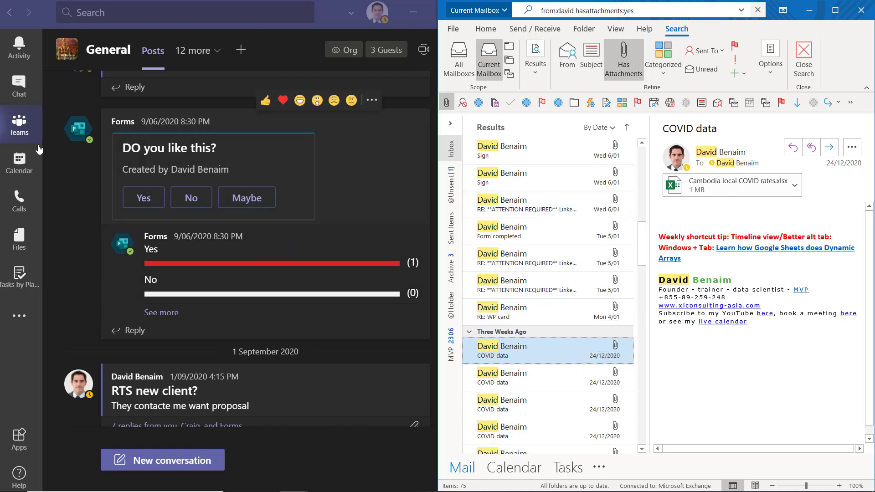
# - Get and copy the email address of the Feature Test team's General channel
pyautogui.click(19, 125)
pyautogui.moveTo(137, 186)
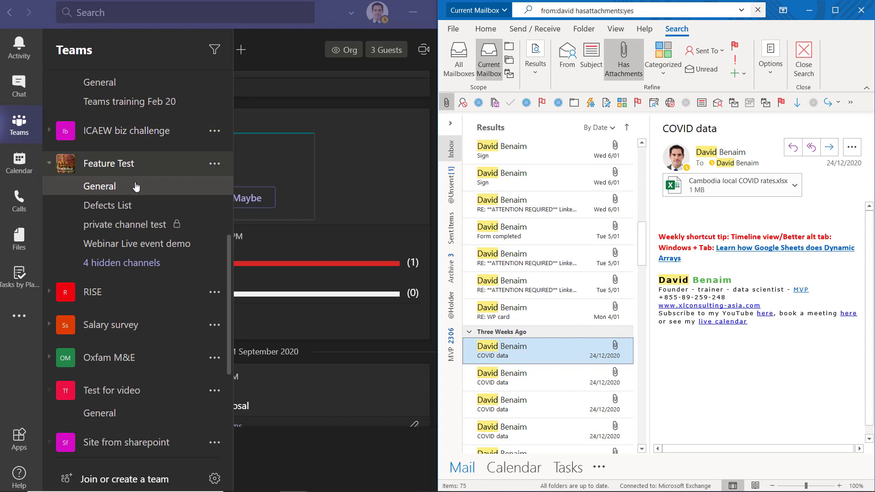
pyautogui.click(214, 187)
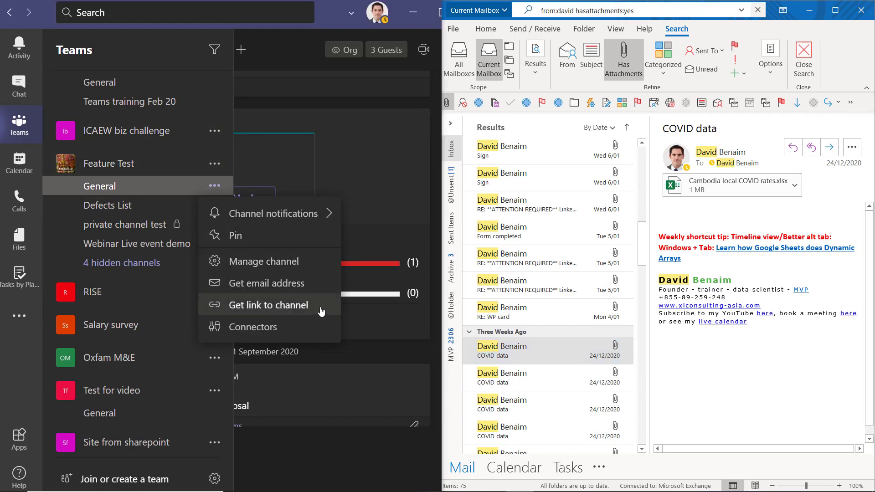
pyautogui.click(266, 283)
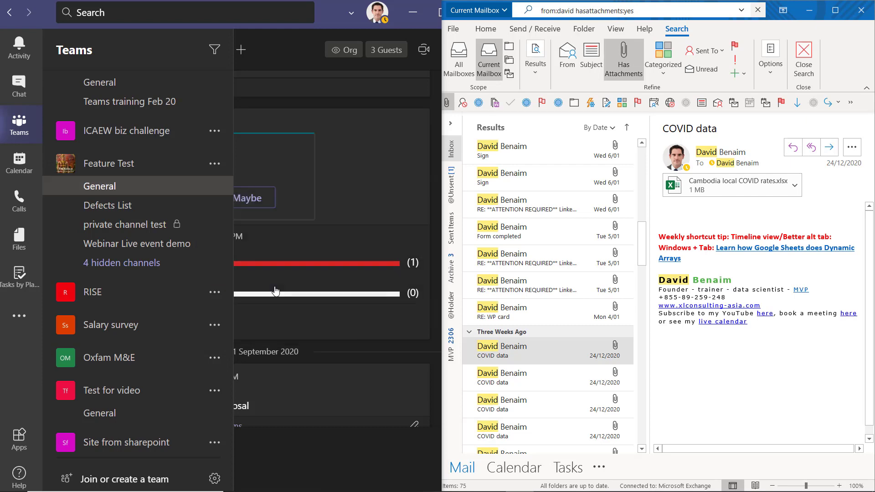
pyautogui.click(370, 296)
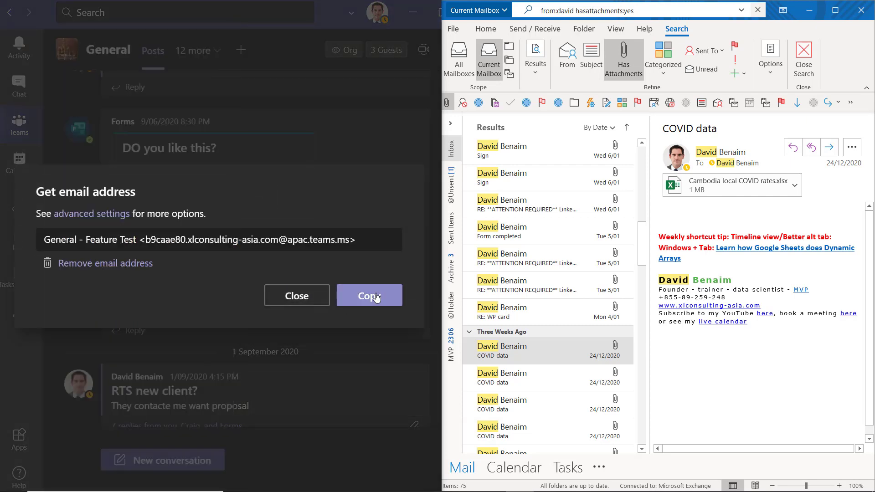
pyautogui.moveTo(547, 351)
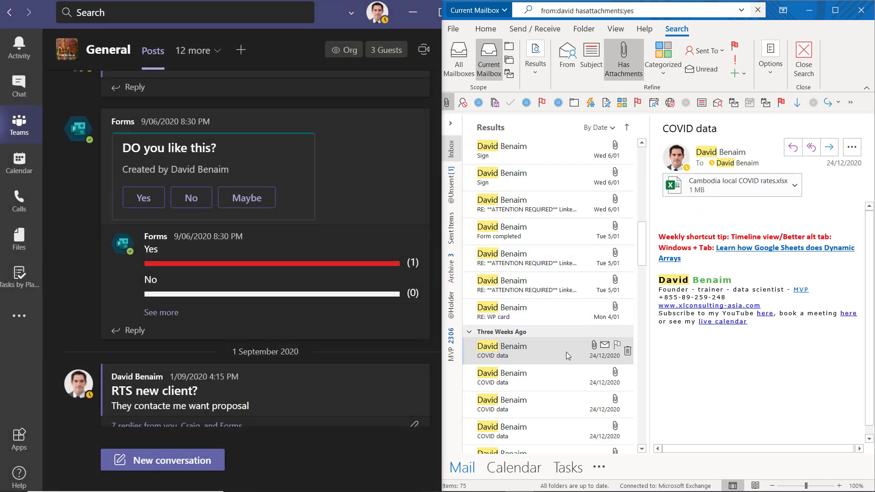
# - Forward the COVID data email with its spreadsheet to the pasted General channel address
pyautogui.click(829, 147)
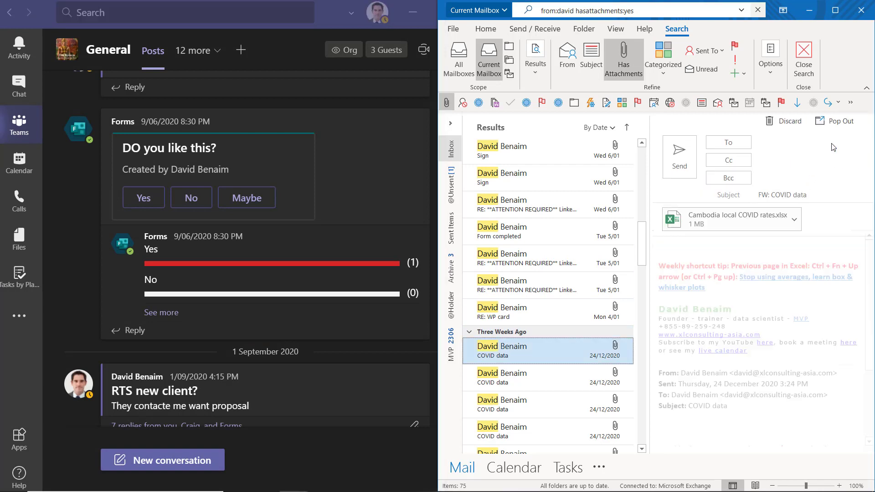
pyautogui.rightClick(770, 143)
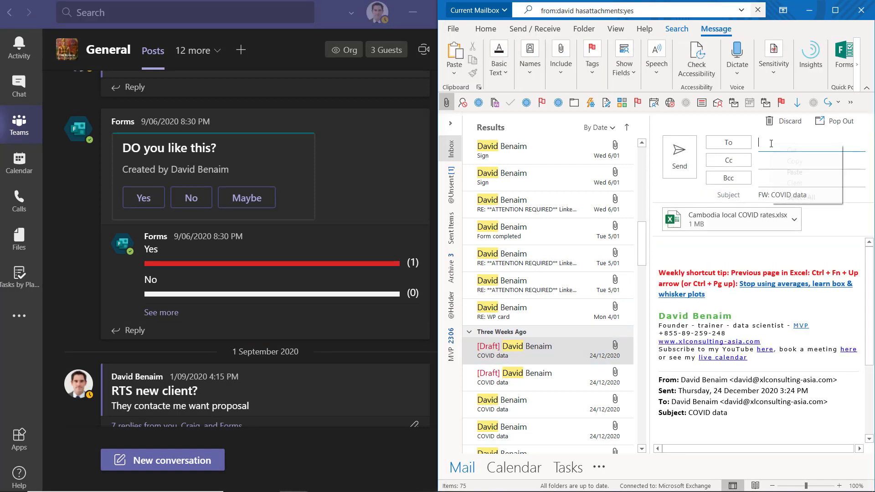
pyautogui.click(793, 149)
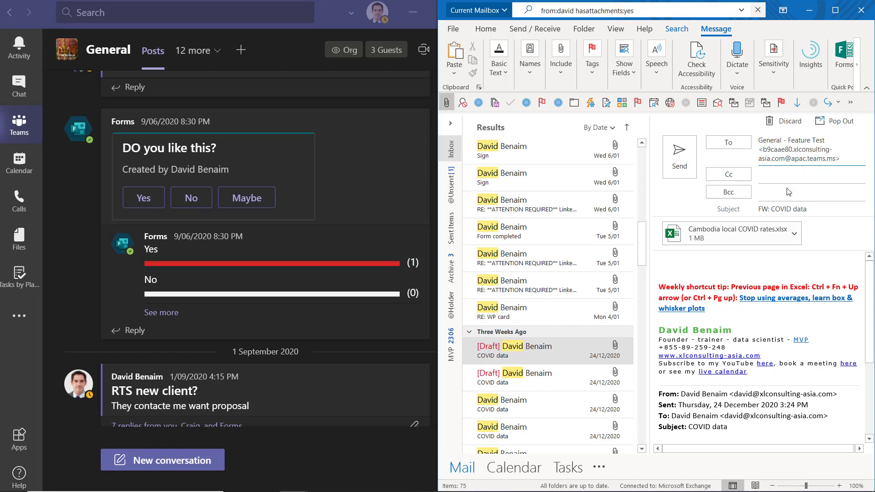
pyautogui.click(679, 156)
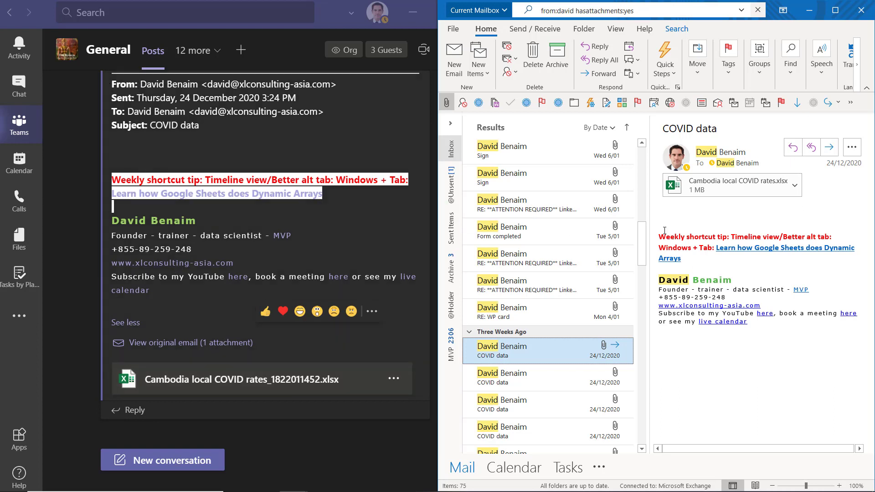
pyautogui.moveTo(661, 234); pyautogui.dragTo(691, 261)
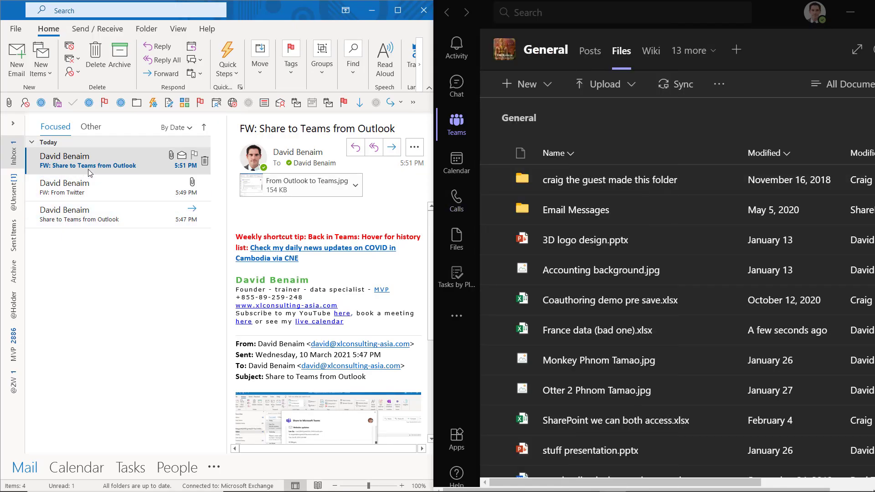
# - Drag the Share to Teams email into the General channel's Files and preview the uploaded .msg
pyautogui.moveTo(98, 164); pyautogui.dragTo(562, 217)
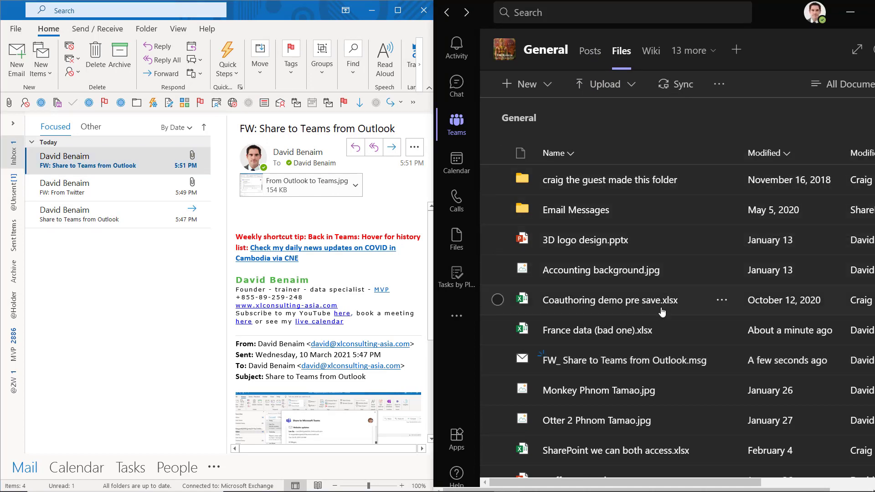
pyautogui.click(566, 361)
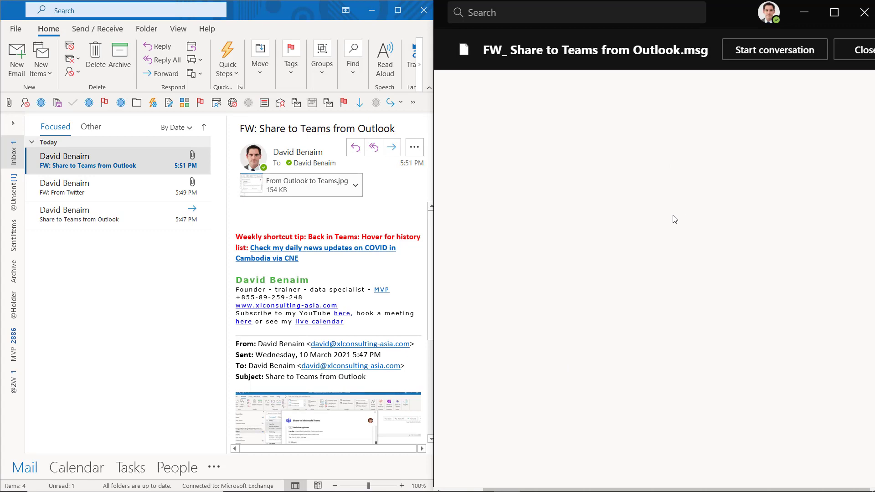
pyautogui.scroll(-3, 674, 226)
pyautogui.scroll(-3, 675, 229)
pyautogui.scroll(-3, 677, 233)
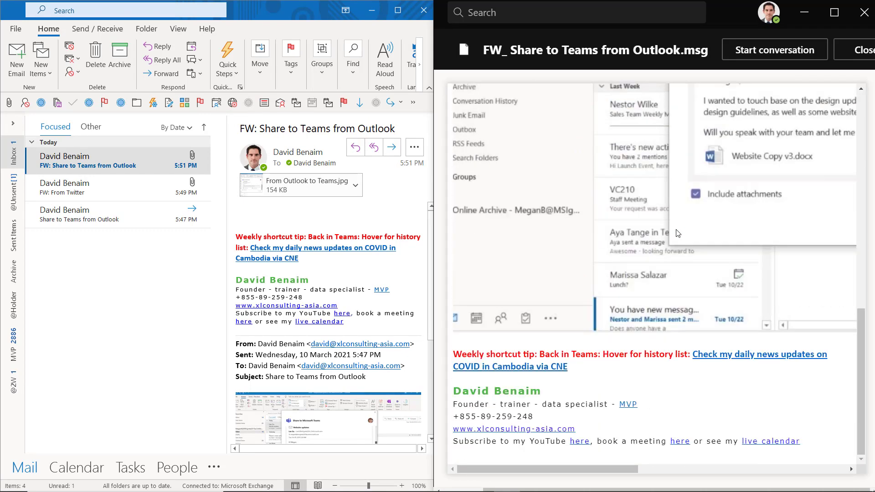
pyautogui.scroll(-5, 676, 233)
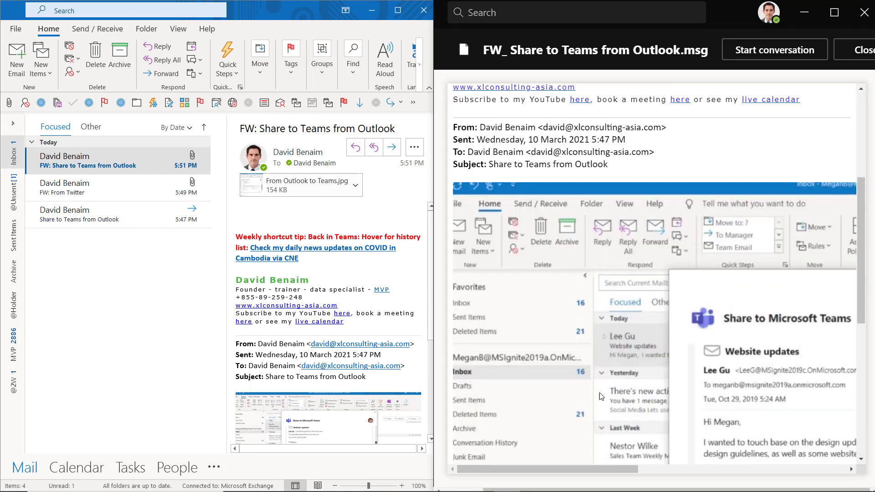
pyautogui.scroll(8, 684, 152)
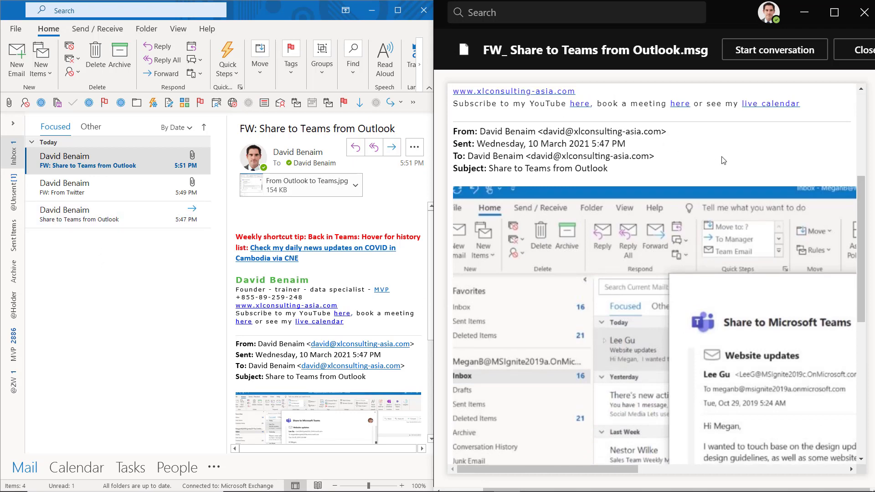
pyautogui.click(860, 50)
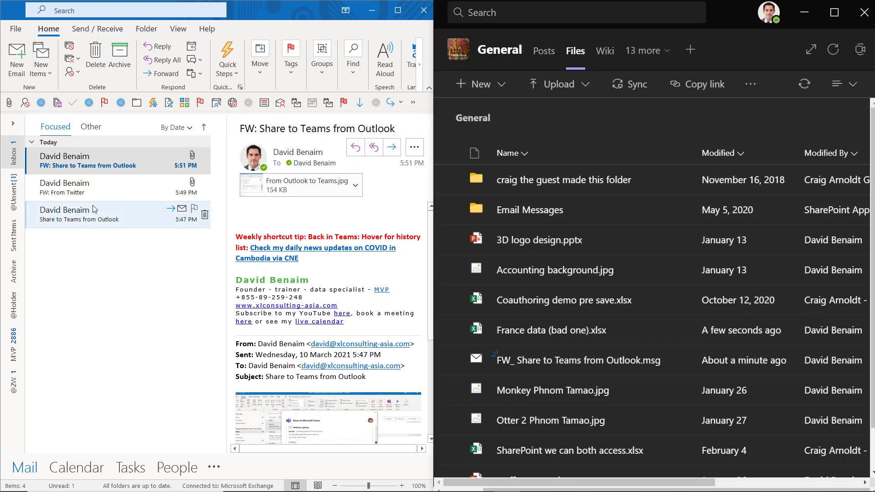
# - Drag the From Outlook to Teams.jpg attachment into the channel files and preview the image
pyautogui.click(286, 186)
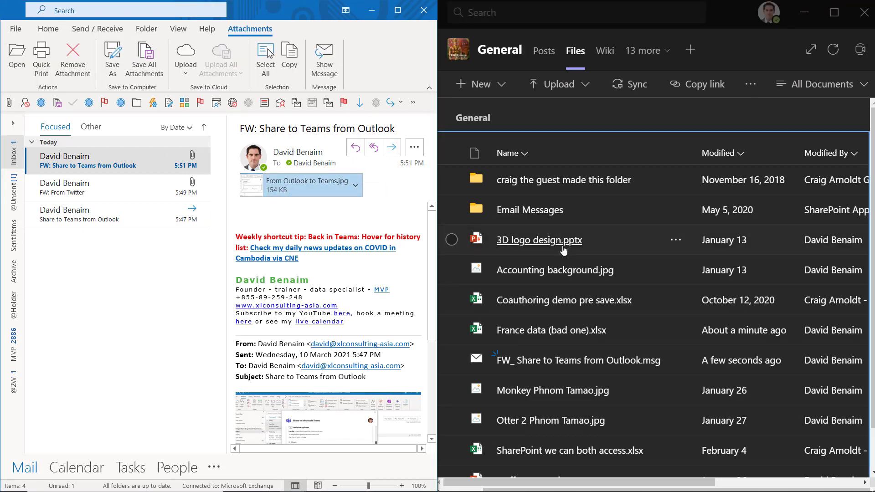
pyautogui.moveTo(564, 251); pyautogui.dragTo(540, 365)
pyautogui.click(541, 362)
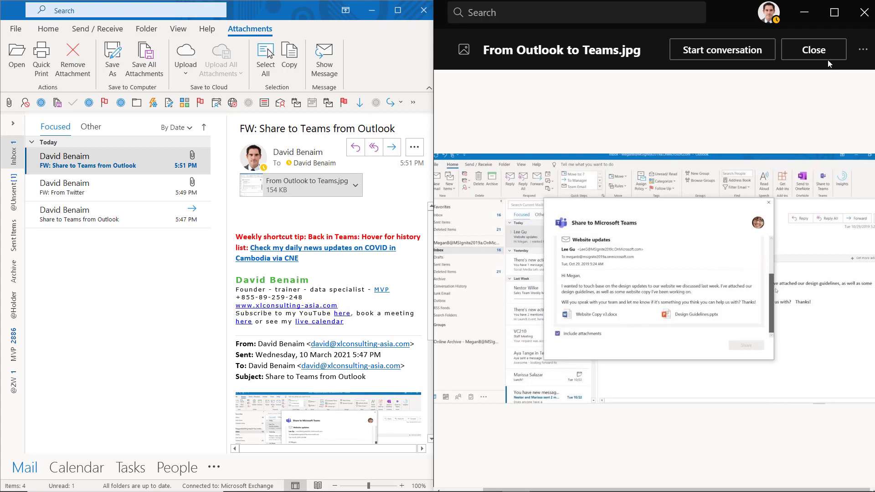
pyautogui.click(813, 50)
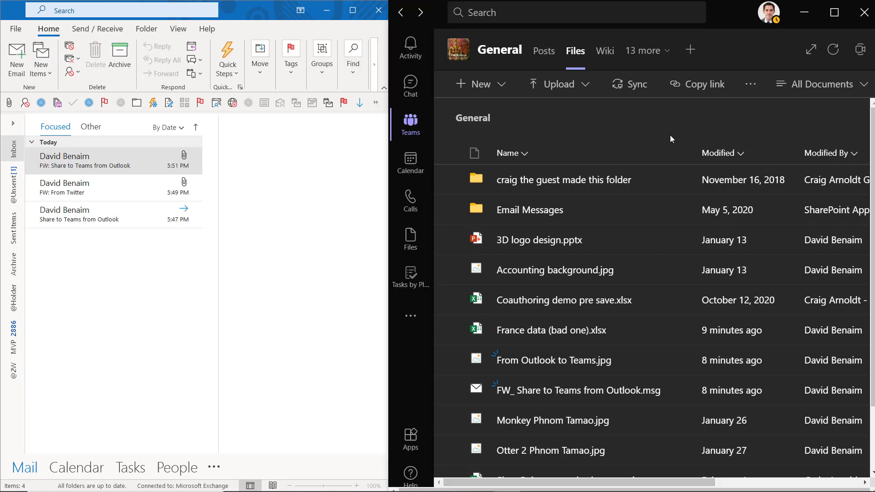
# - Edit the channel's xlsx workbook inside Teams, entering 'dsfdsf' and 'dsfd' in column A cells A27 and A24
pyautogui.click(538, 330)
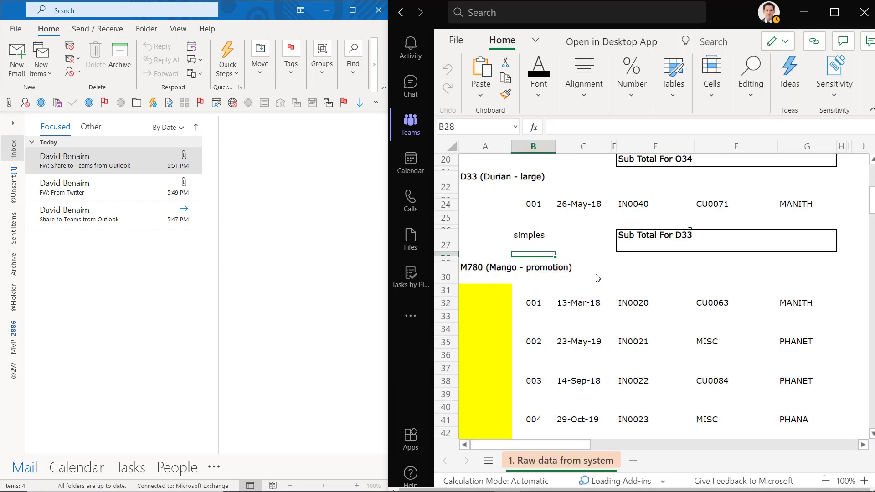
pyautogui.click(538, 270)
pyautogui.click(508, 245)
pyautogui.write('dsfd')
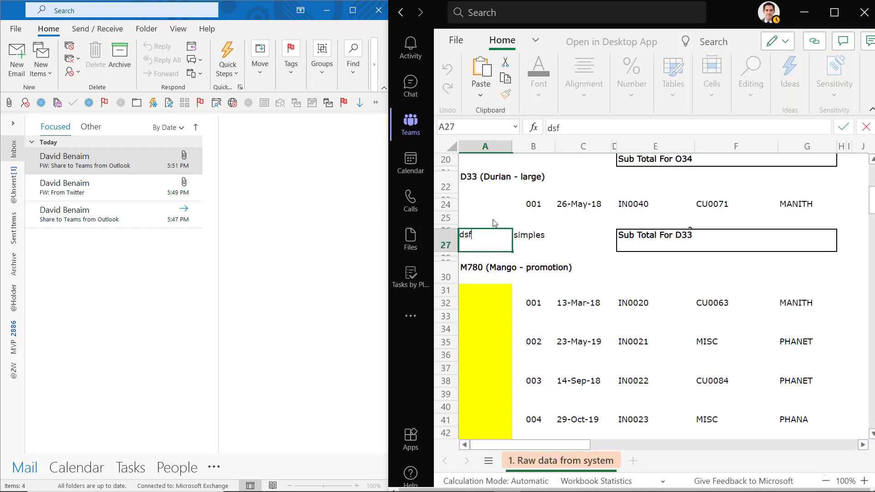
pyautogui.click(487, 205)
pyautogui.write('dsfdsf')
pyautogui.press('Return')
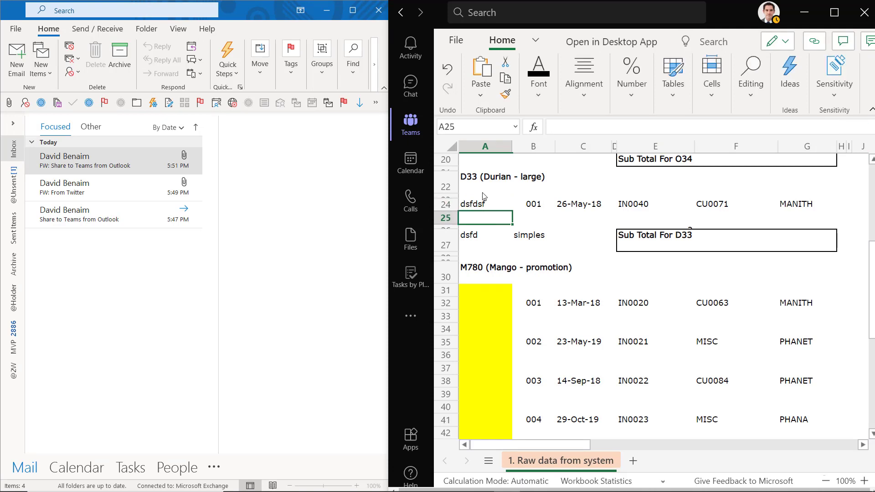
pyautogui.moveTo(485, 177); pyautogui.dragTo(509, 237)
pyautogui.click(490, 233)
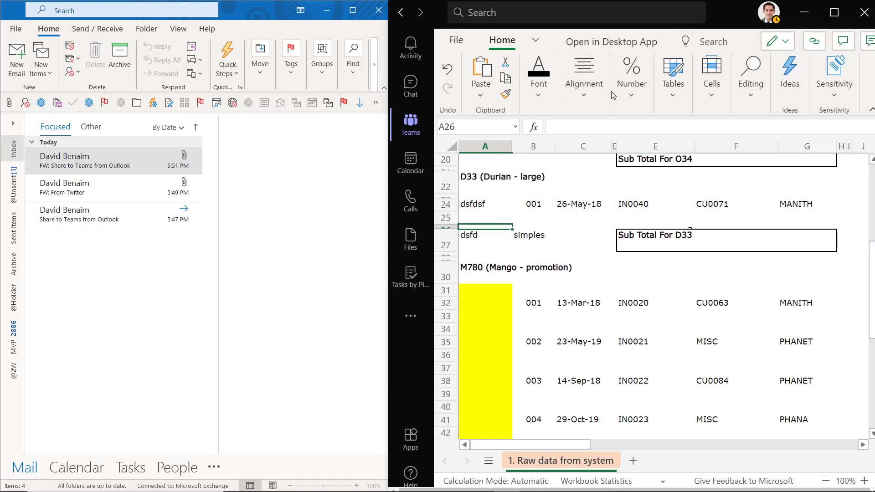